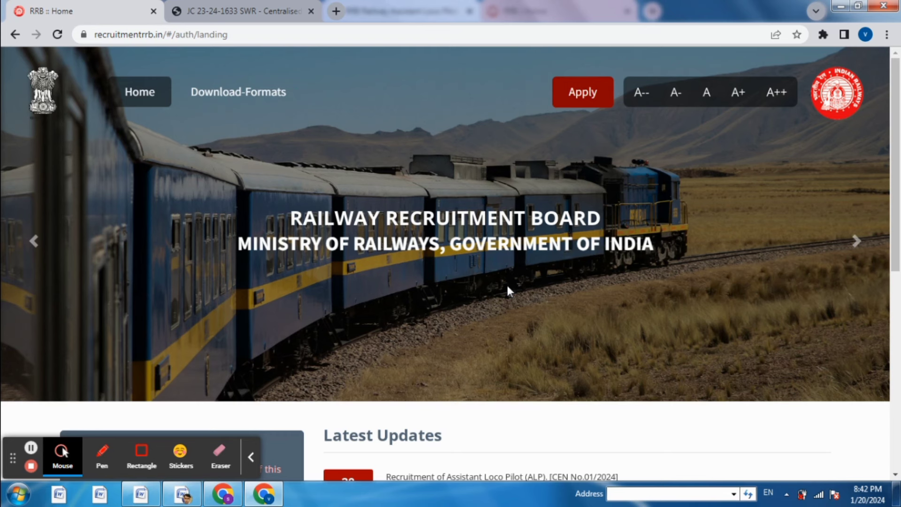
Start creating a new applicant account, accept the declaration for Detailed CEN No 01/2024 and proceed to the registration form
click(569, 94)
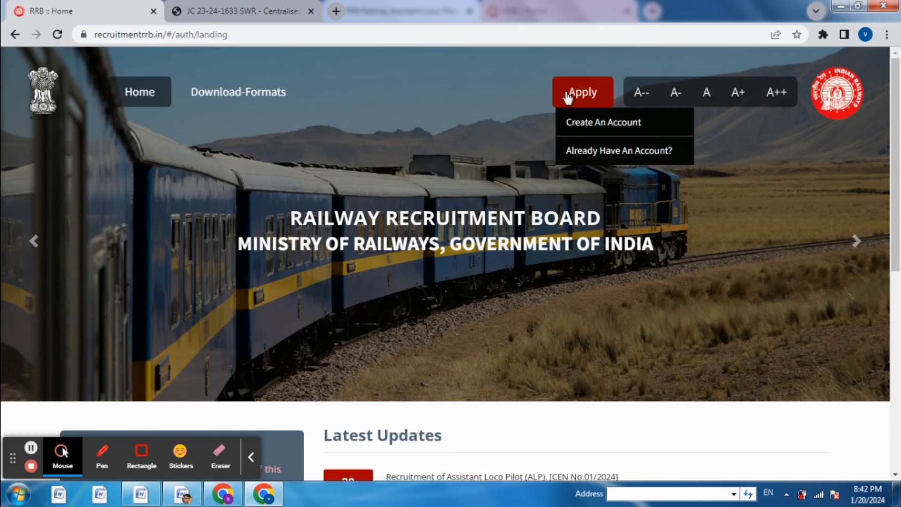
click(600, 123)
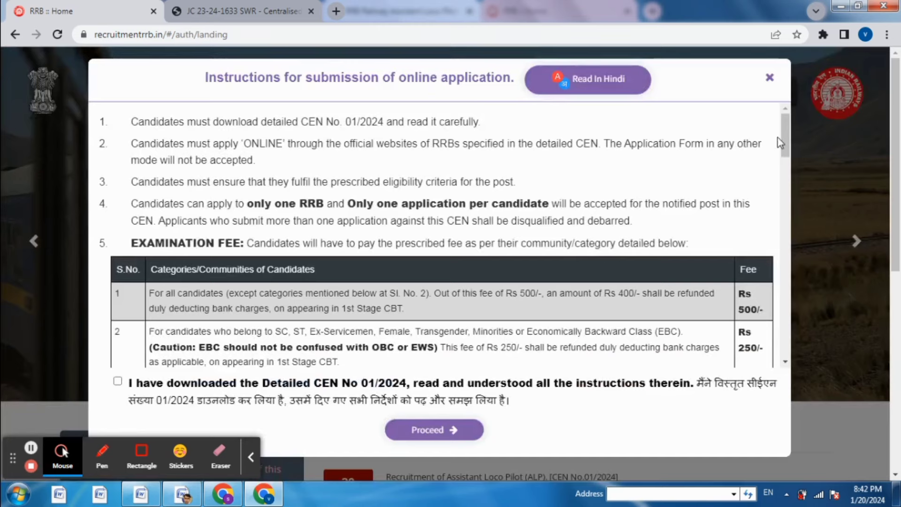
drag(788, 128, 789, 338)
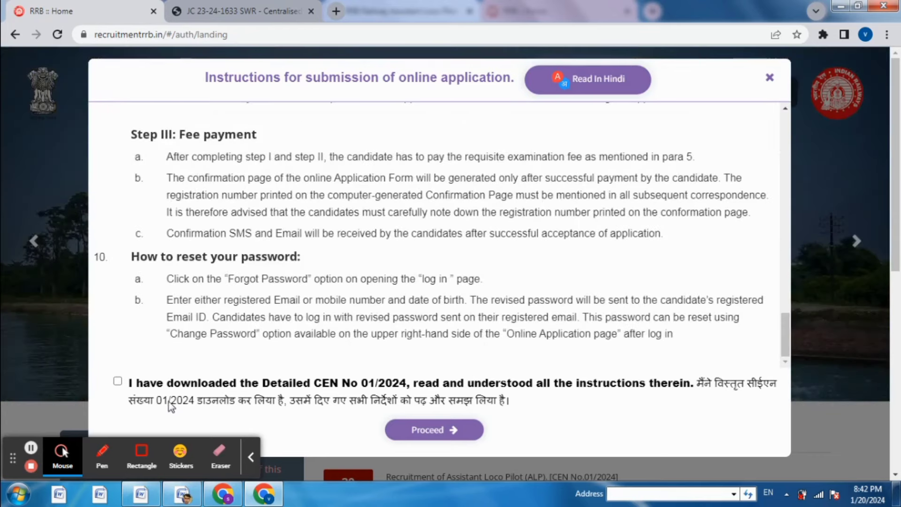
click(117, 381)
click(427, 430)
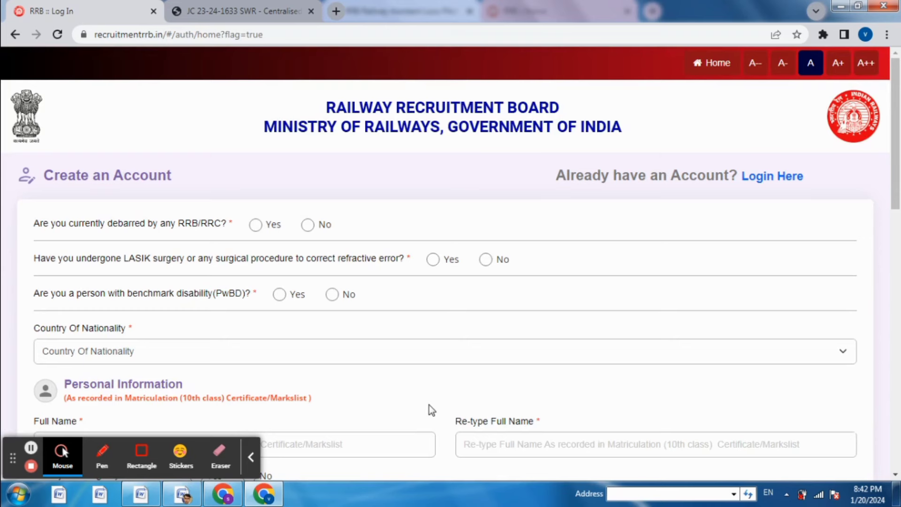
Answer No to the debarment, LASIK surgery and benchmark disability questions, and set Country Of Nationality to India
key(ctrl+plus)
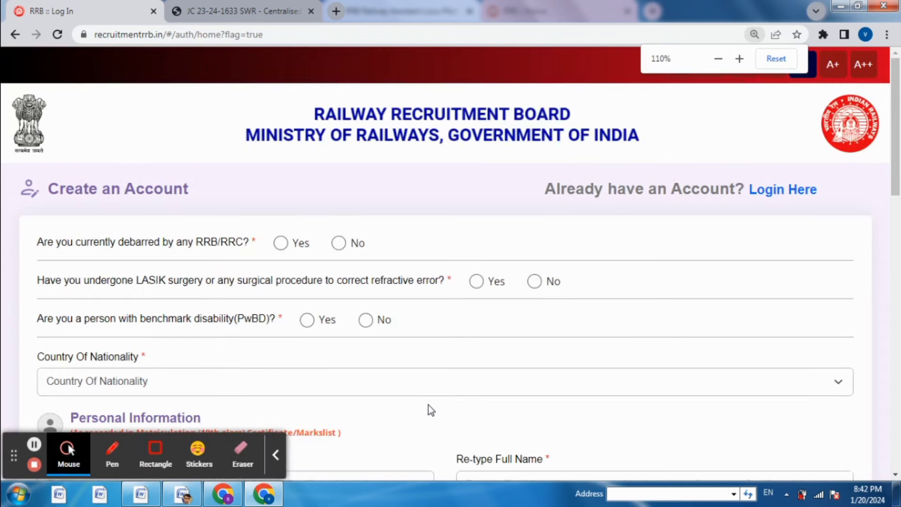
key(ctrl+plus)
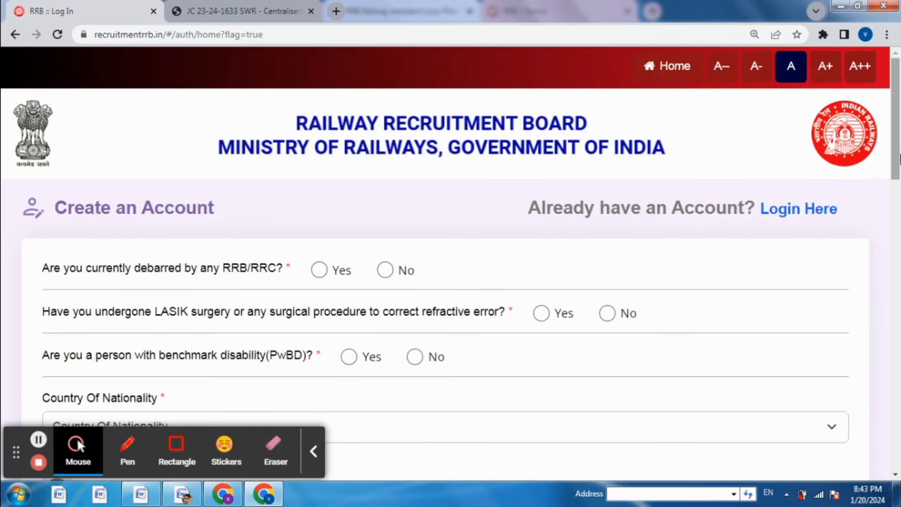
drag(896, 116, 898, 146)
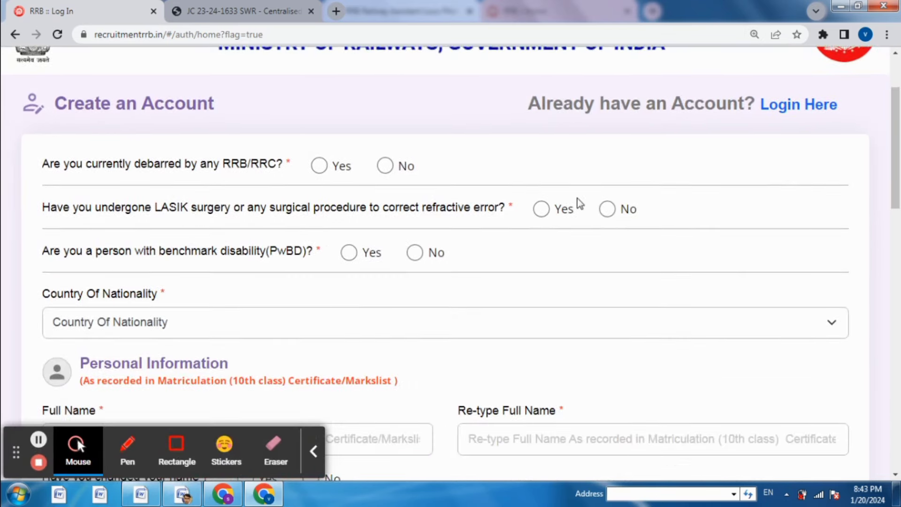
click(384, 166)
click(611, 212)
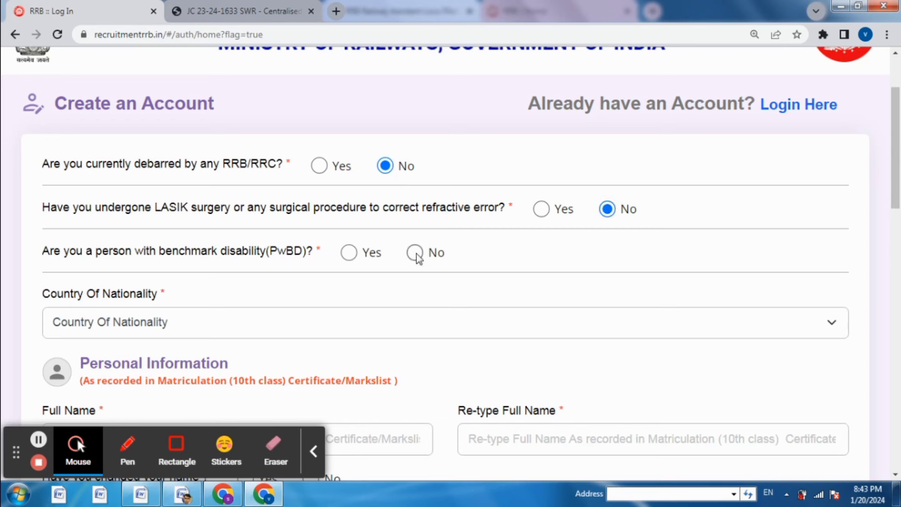
click(309, 327)
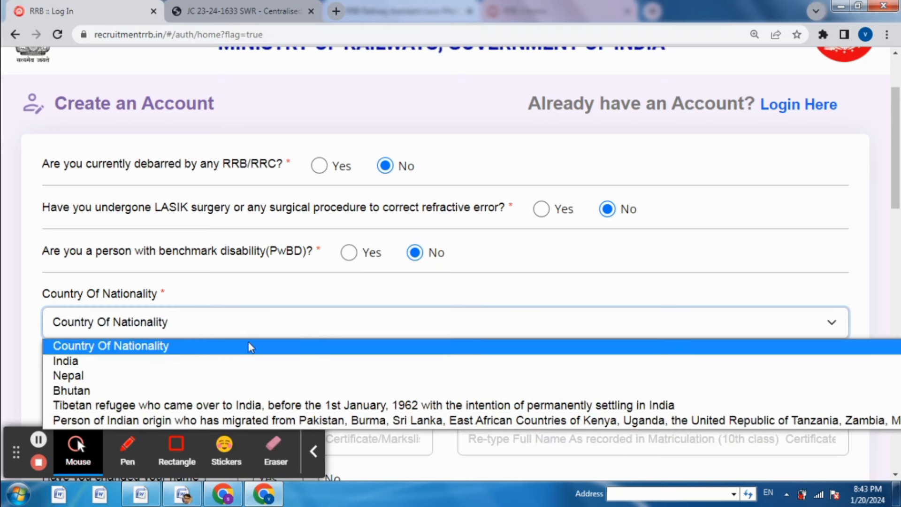
click(93, 363)
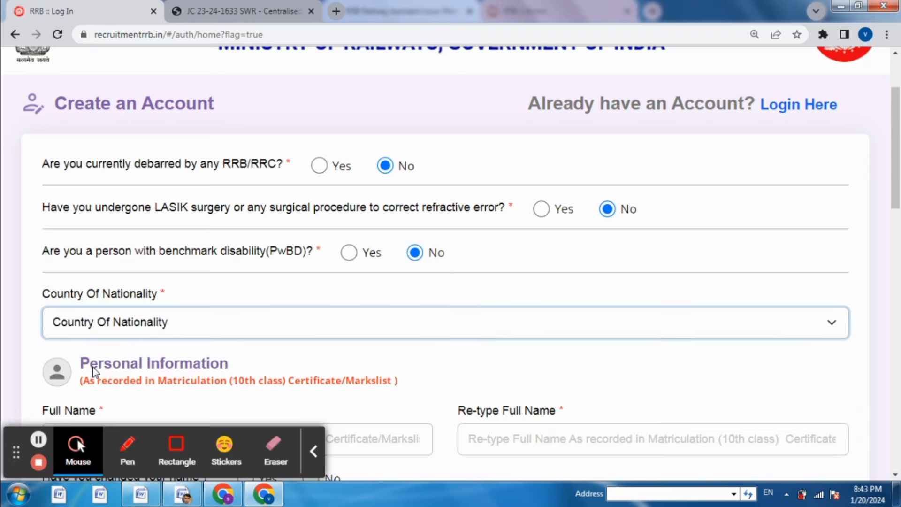
Mark both full name fields and the name-change question with red annotation rectangles, and clear the marks
drag(898, 190, 898, 269)
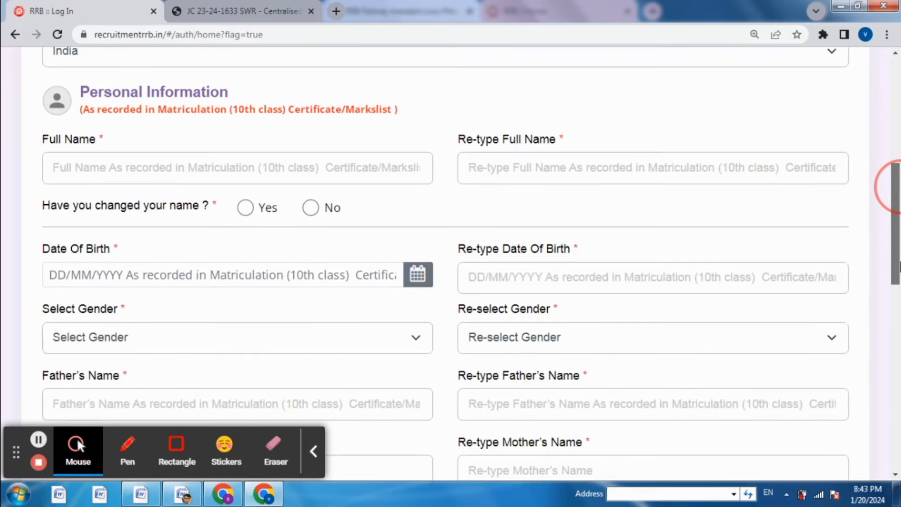
click(176, 446)
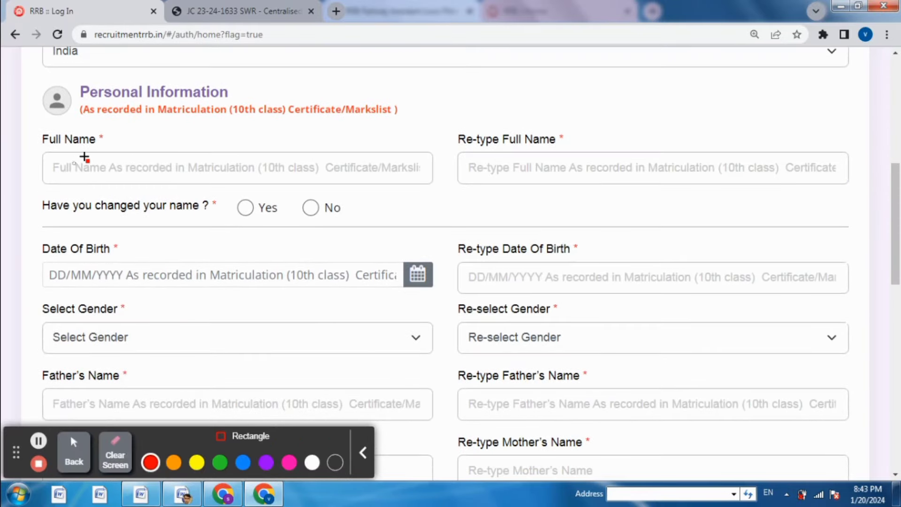
drag(76, 162, 91, 165)
drag(481, 163, 548, 168)
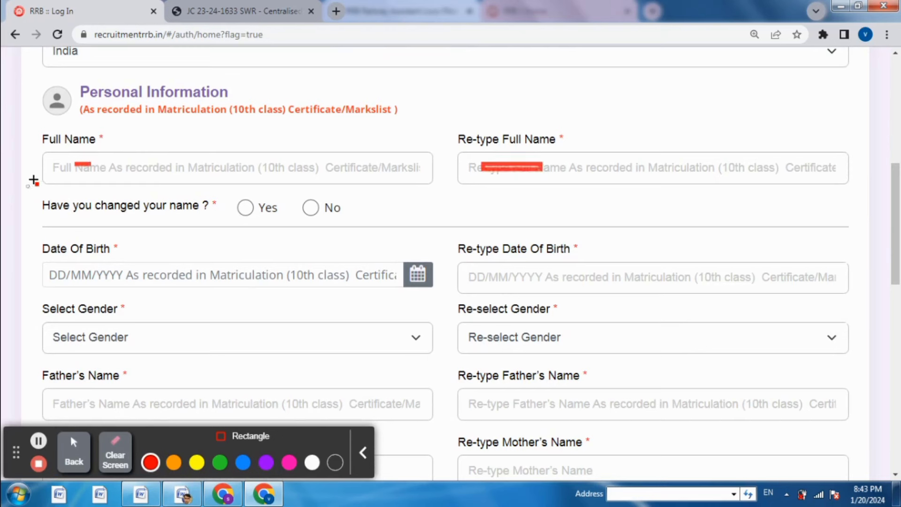
mouse_move(27, 187)
mouse_down()
mouse_move(111, 210)
mouse_move(289, 223)
mouse_move(349, 218)
mouse_up()
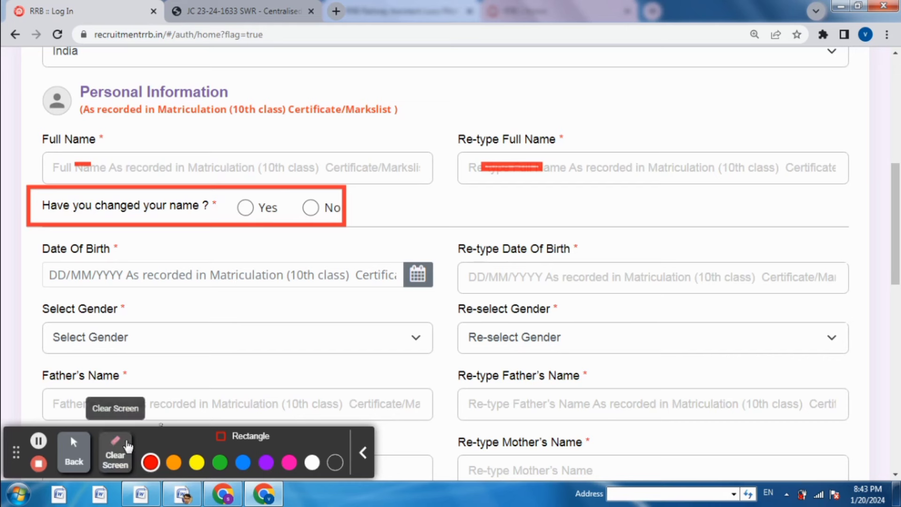
click(115, 451)
Mark the Date Of Birth and Re-type Date Of Birth fields with red annotation rectangles, clear them and leave drawing mode
drag(58, 279, 107, 280)
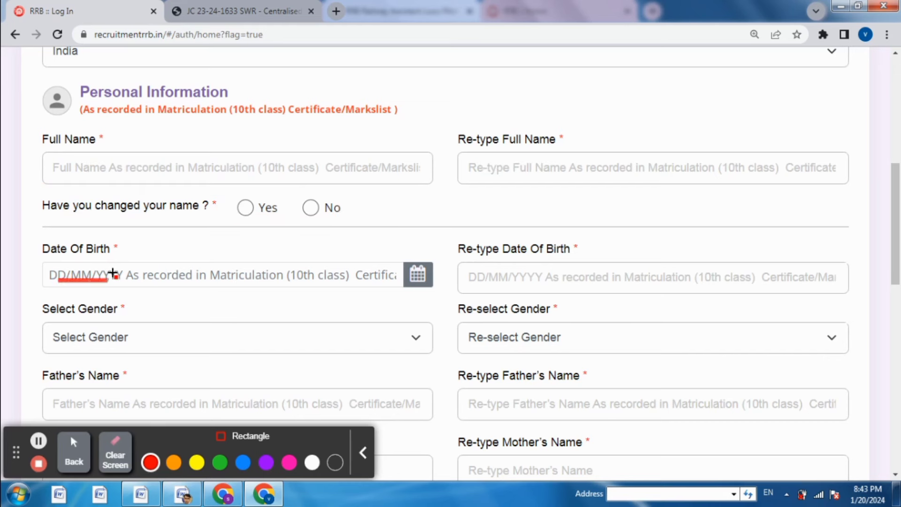
drag(496, 278, 530, 278)
click(124, 458)
click(74, 445)
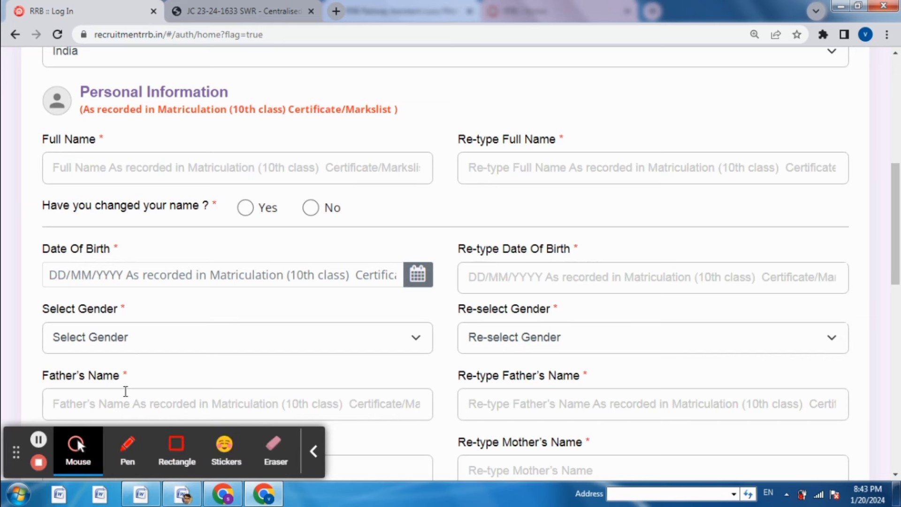
Look at the choices offered for Select Gender and Re-select Gender without choosing one
click(163, 343)
click(164, 343)
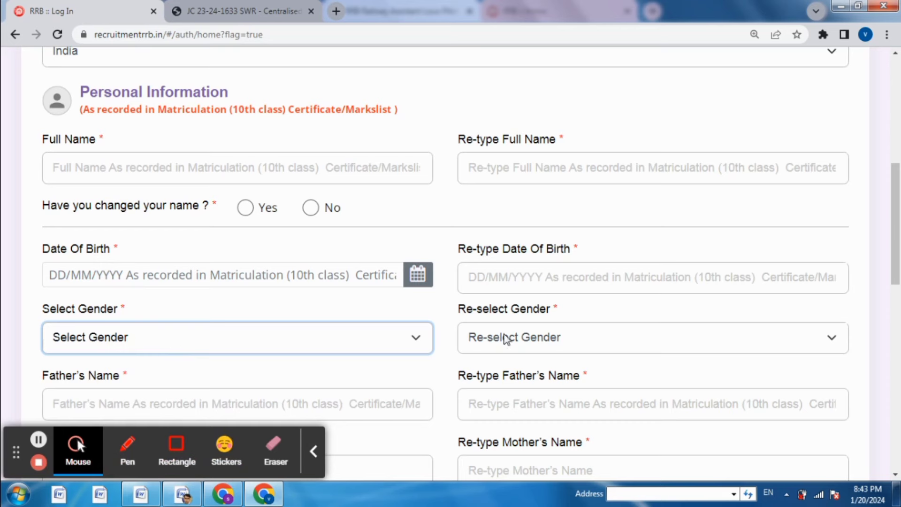
click(544, 337)
click(544, 338)
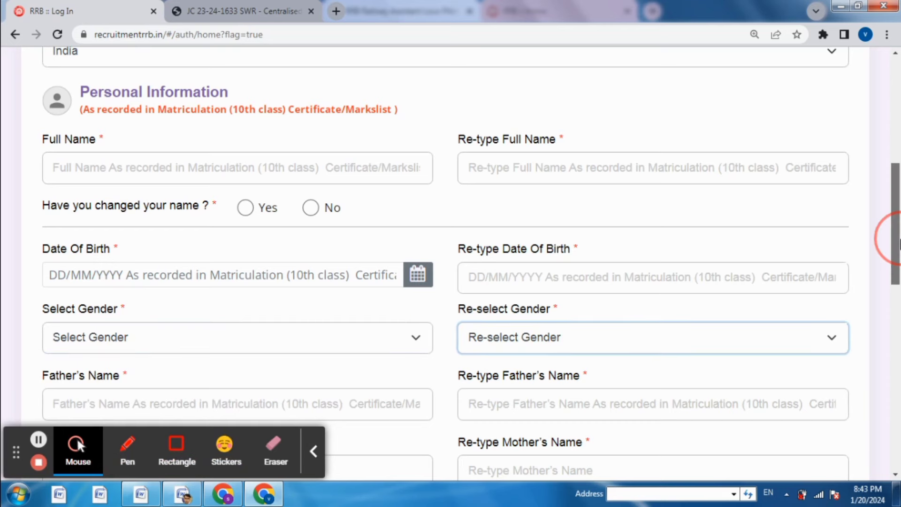
Mark the father's and mother's name fields and their re-type fields with red annotation rectangles
scroll(887, 281, down, 4)
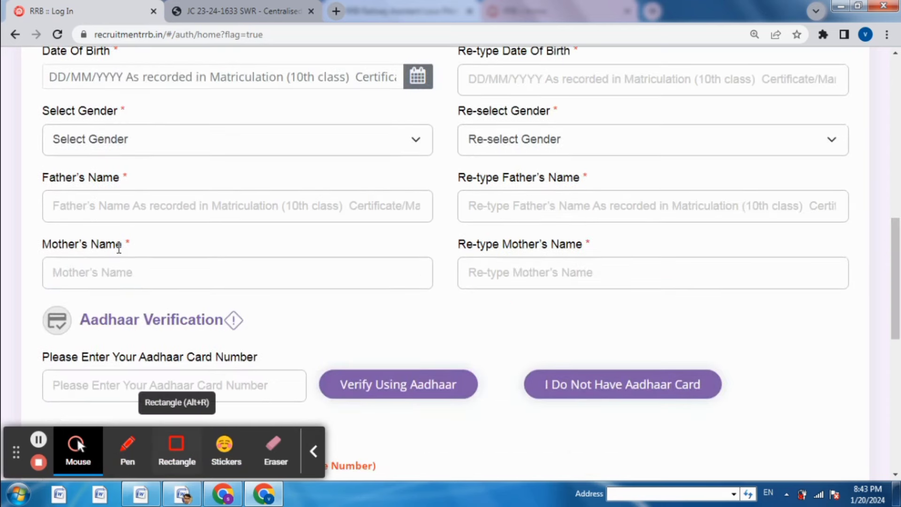
click(177, 445)
drag(76, 203, 106, 203)
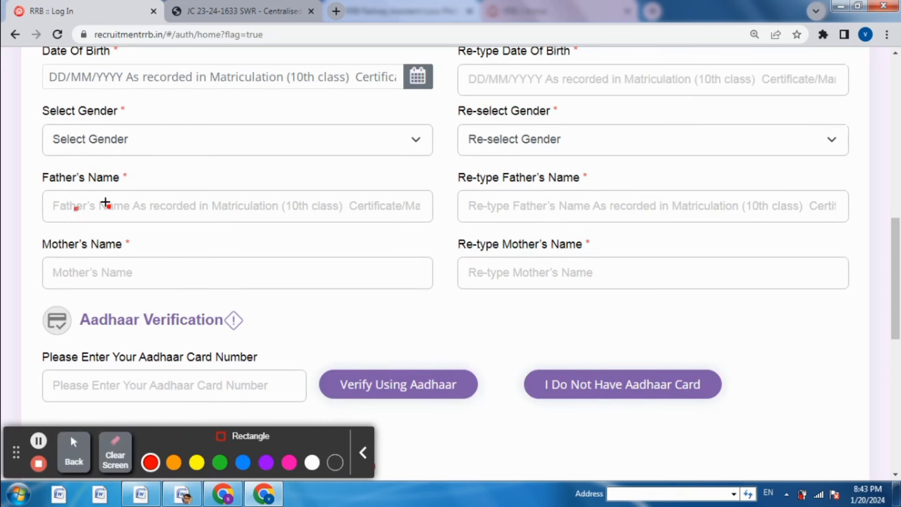
drag(517, 202, 562, 202)
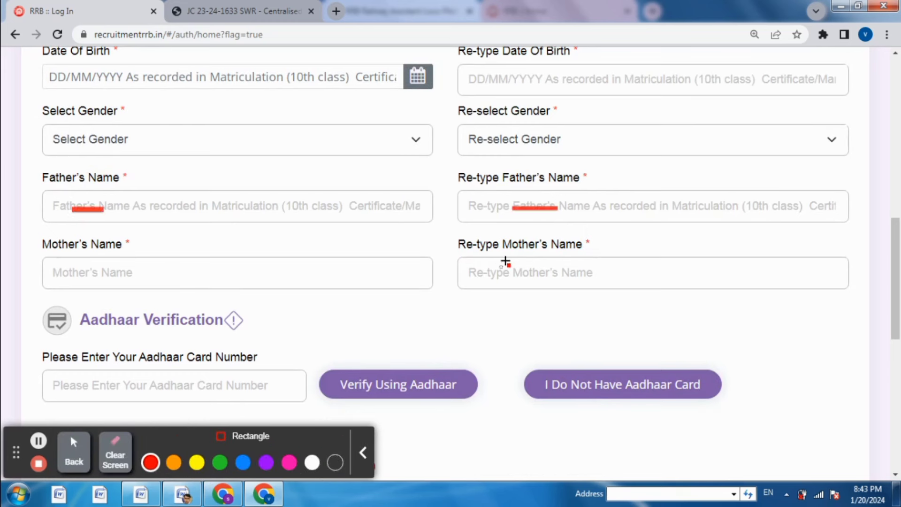
drag(62, 269, 115, 276)
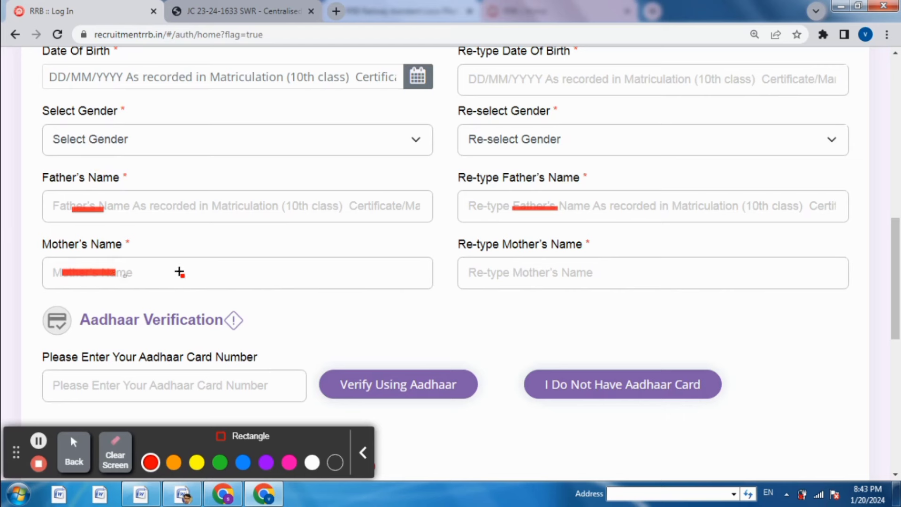
drag(514, 271, 541, 277)
Outline the Aadhaar card number field and both Aadhaar options with red annotation rectangles, then clear all marks and leave drawing mode
drag(96, 381, 157, 389)
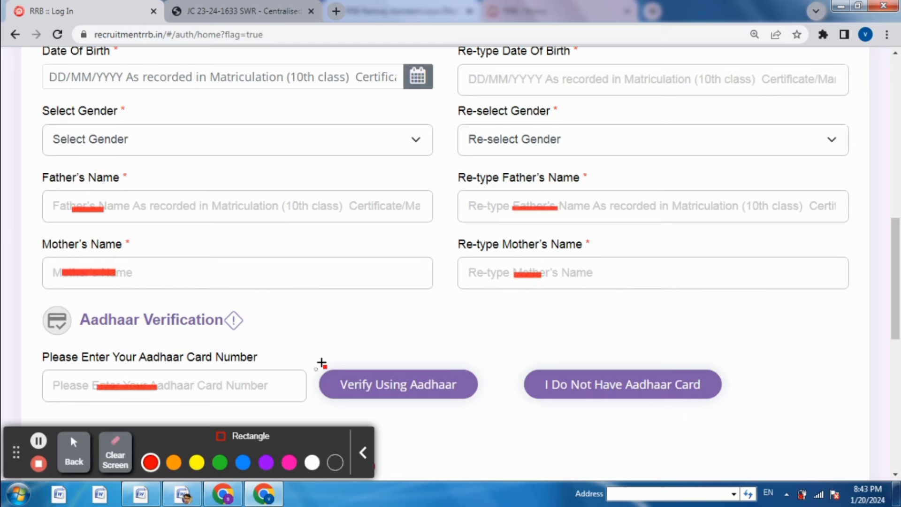
drag(315, 369, 470, 405)
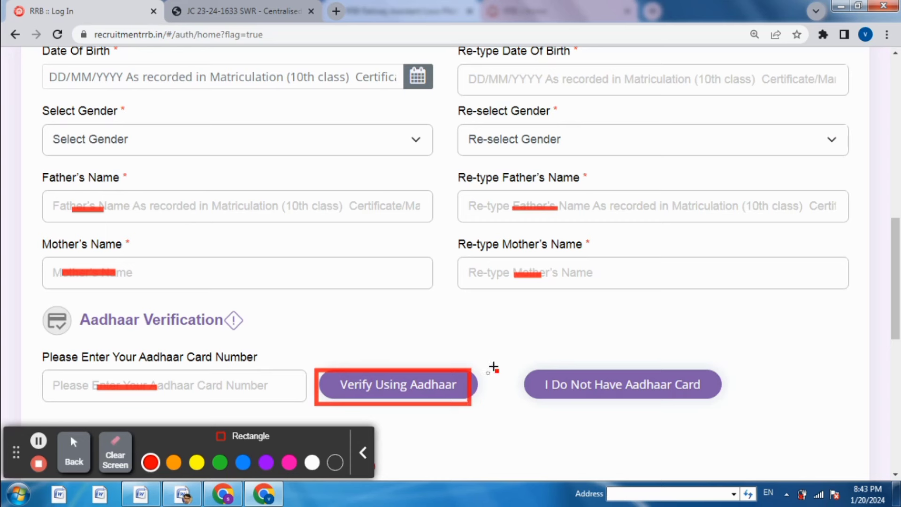
drag(526, 371, 733, 395)
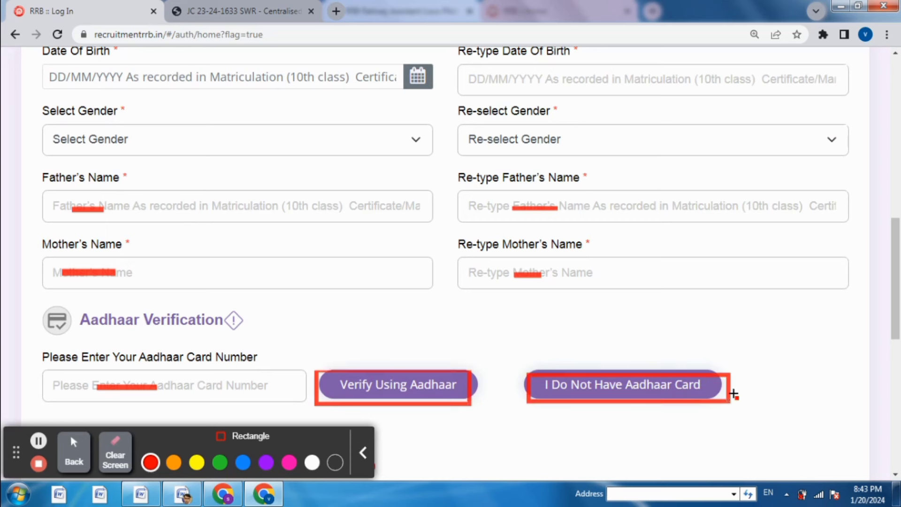
click(115, 452)
click(74, 451)
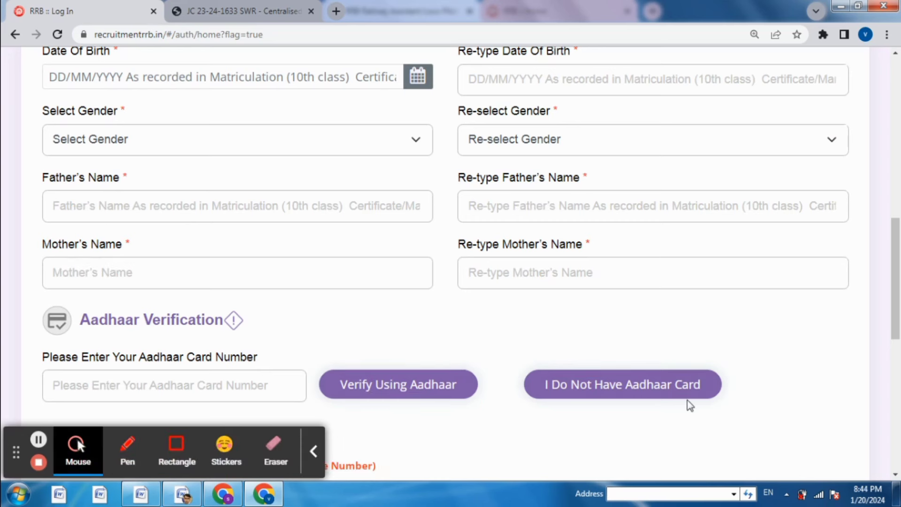
Mark the Email Address and Mobile Number fields under Contact Details with red annotation rectangles
drag(895, 280, 899, 373)
scroll(899, 373, down, 1)
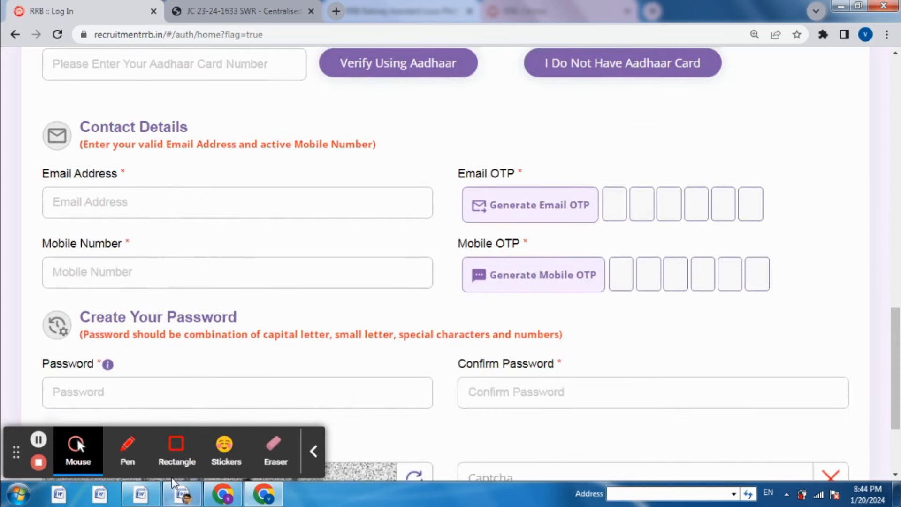
click(177, 445)
drag(63, 197, 136, 205)
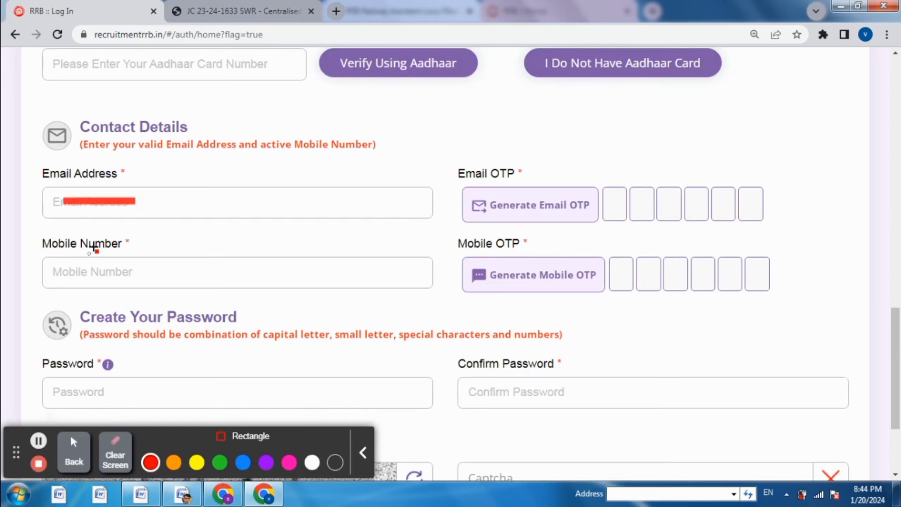
drag(76, 266, 112, 274)
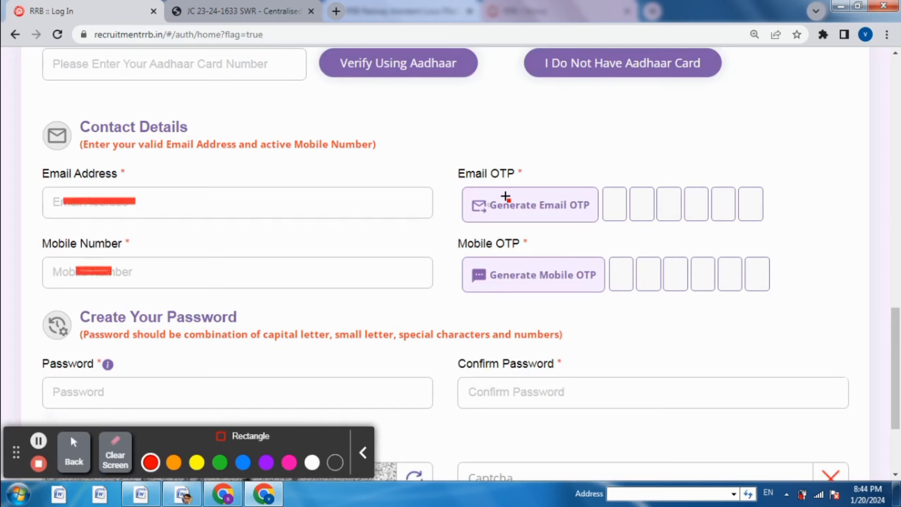
Mark the email and mobile OTP generation options and code boxes in red, then clear all marks and leave drawing mode
drag(488, 200, 535, 208)
drag(606, 201, 683, 205)
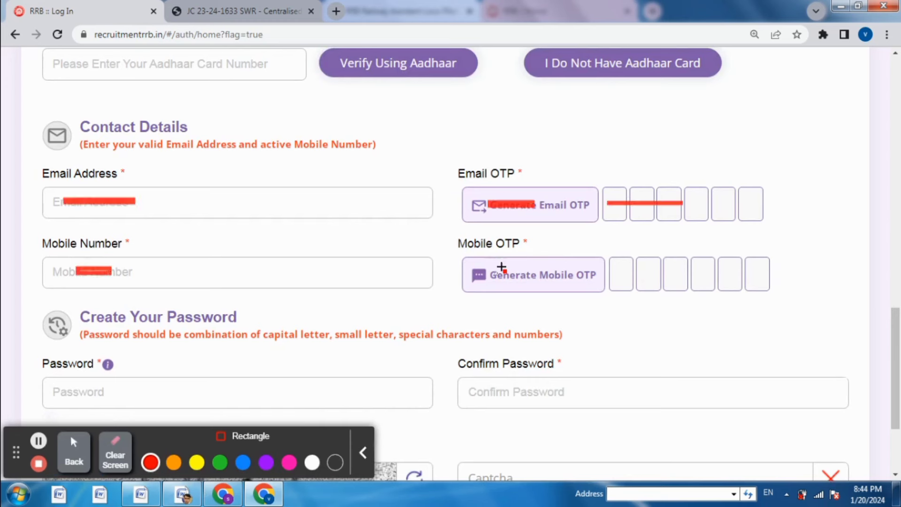
drag(496, 273, 509, 277)
drag(651, 270, 697, 274)
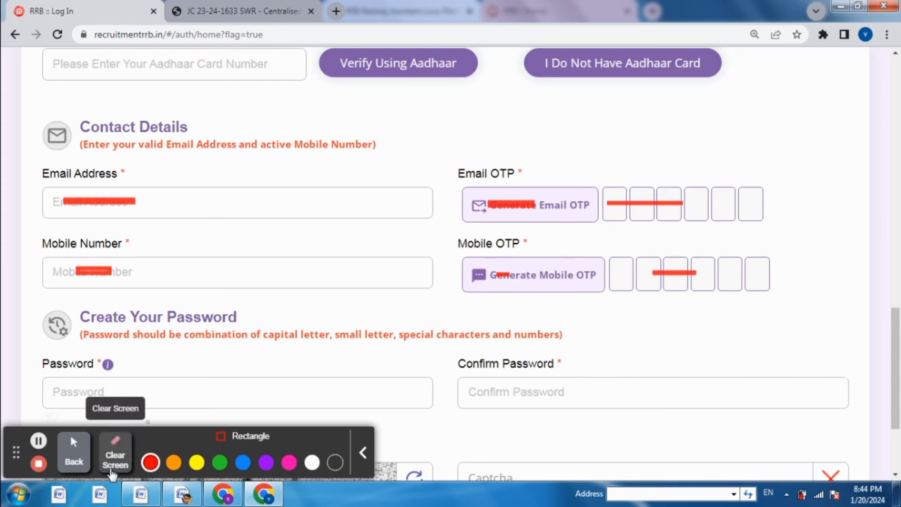
click(107, 459)
click(89, 457)
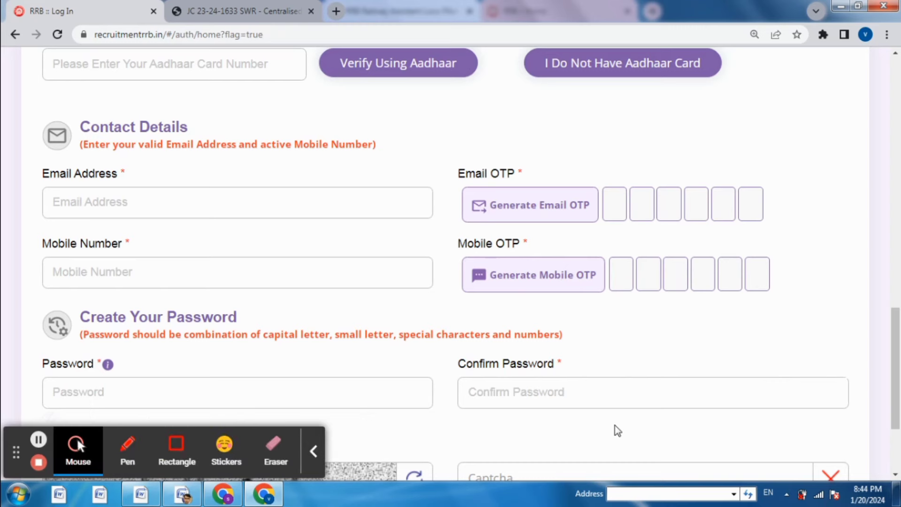
Mark the Password and Confirm Password fields under Create Your Password with red annotation rectangles
scroll(893, 384, down, 3)
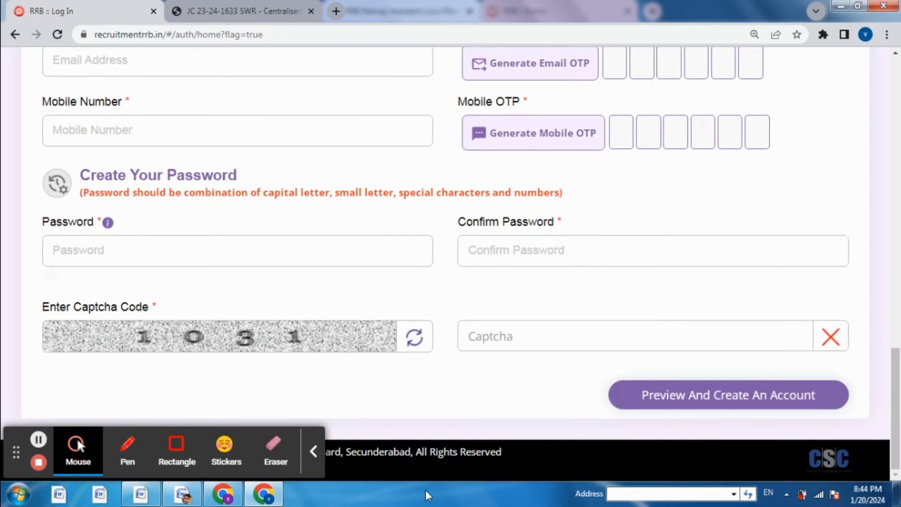
click(176, 448)
drag(61, 242, 163, 256)
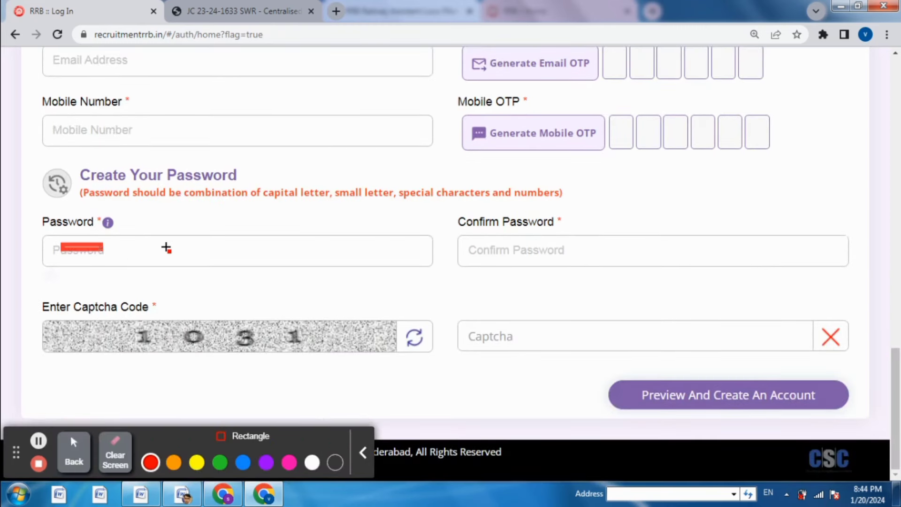
drag(558, 241, 609, 252)
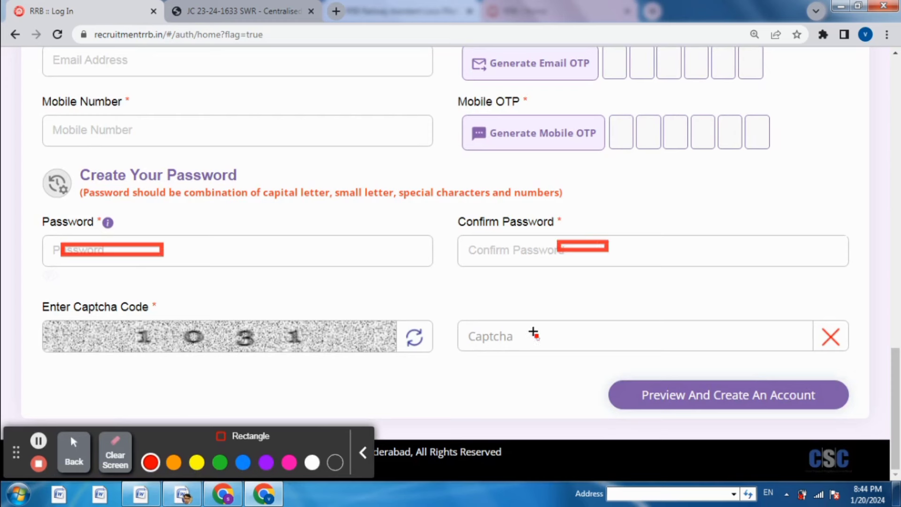
Mark the captcha entry field and the account preview option in red, then clear all marks and leave drawing mode
drag(514, 332, 558, 335)
drag(622, 376, 832, 419)
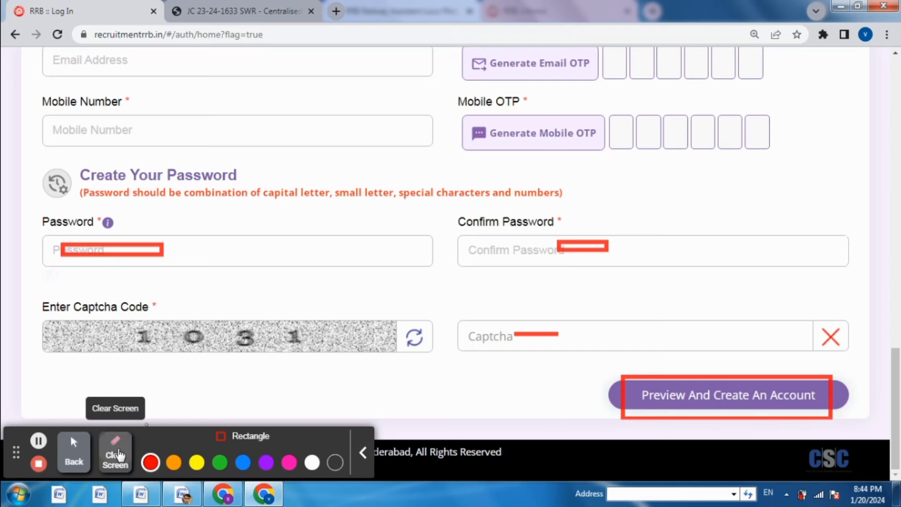
click(117, 453)
click(74, 450)
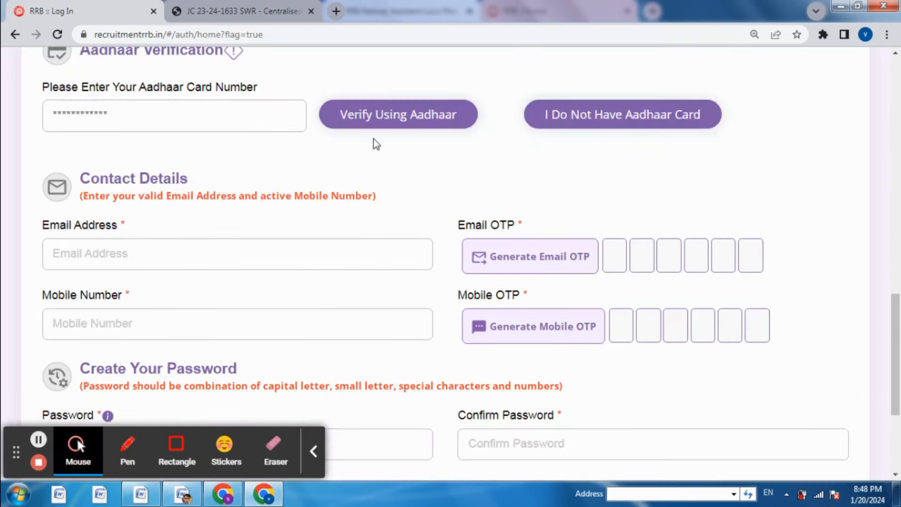
Start Aadhaar verification, mark the matching-details checkbox and the Aadhaar name, birth date and gender fields in red, then clear the marks
click(376, 114)
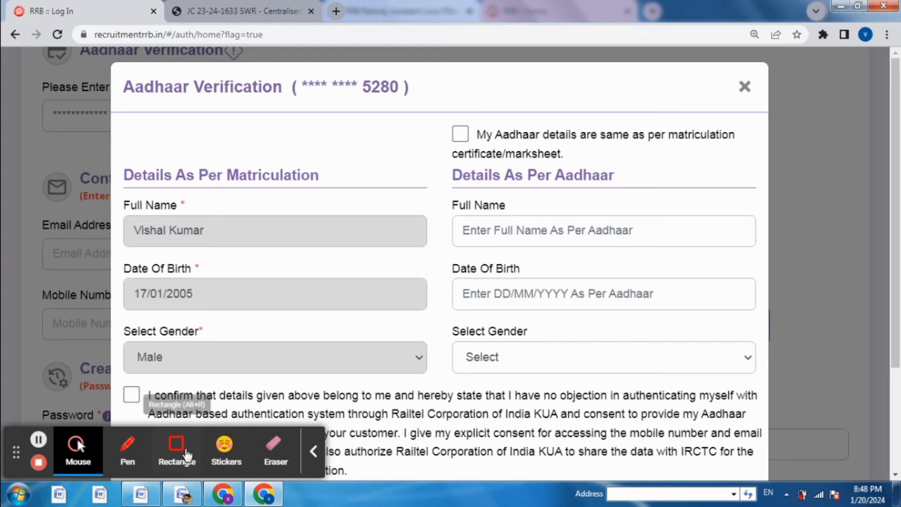
click(176, 447)
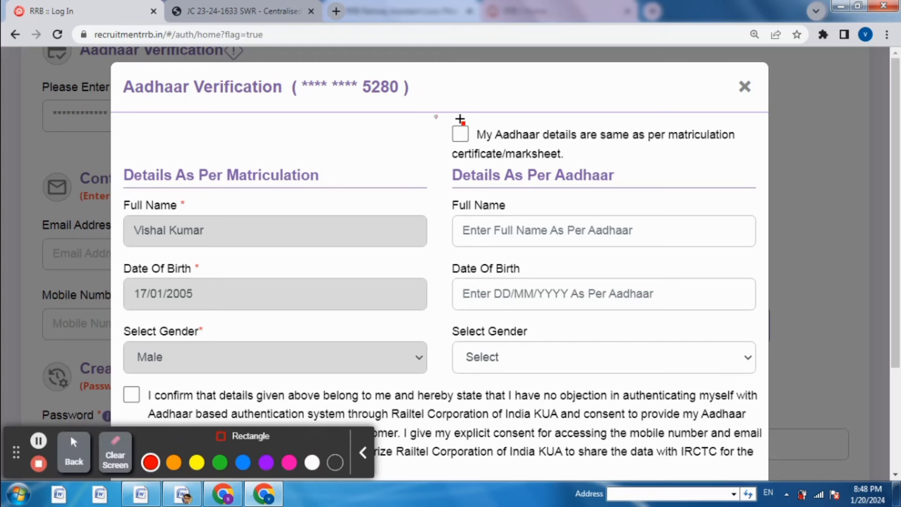
drag(434, 117, 498, 143)
drag(462, 222, 527, 233)
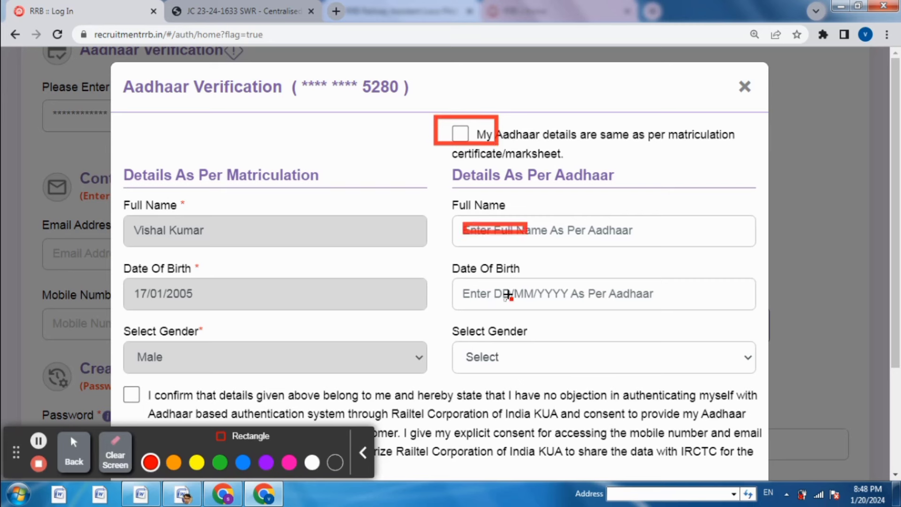
drag(507, 295, 481, 299)
drag(476, 367, 504, 373)
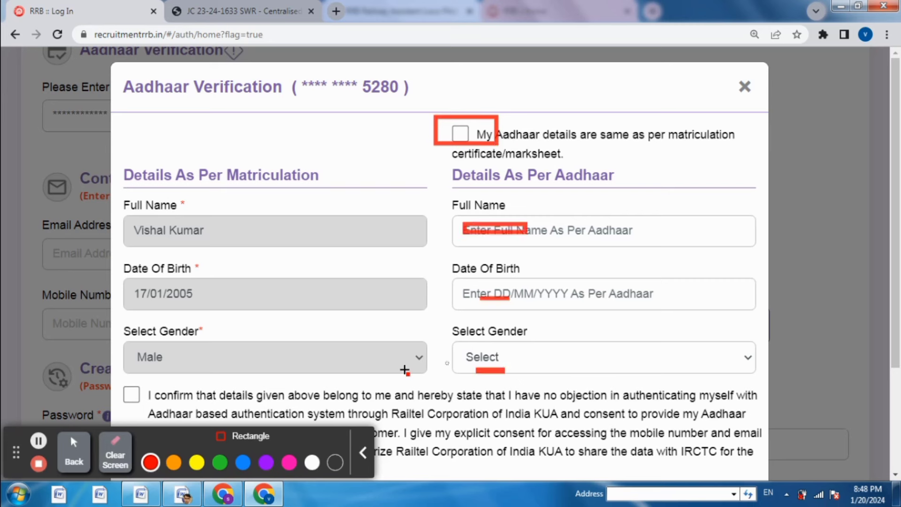
click(107, 454)
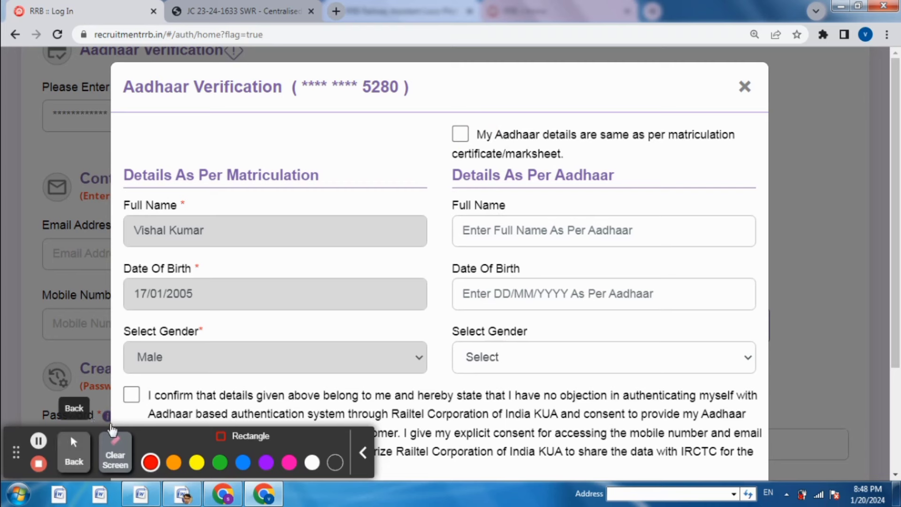
click(71, 448)
Declare the Aadhaar details identical to the matriculation certificate, give the authentication consent and submit the verification
click(460, 134)
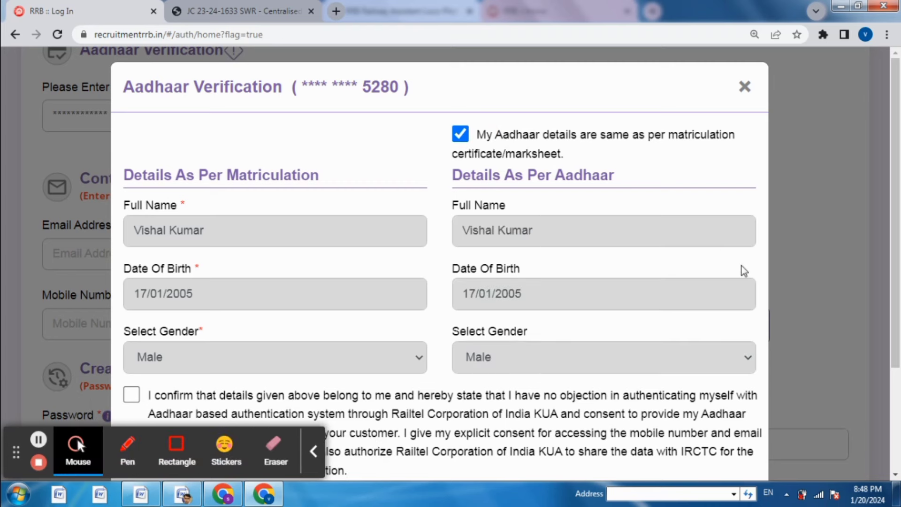
click(132, 394)
drag(894, 192, 898, 350)
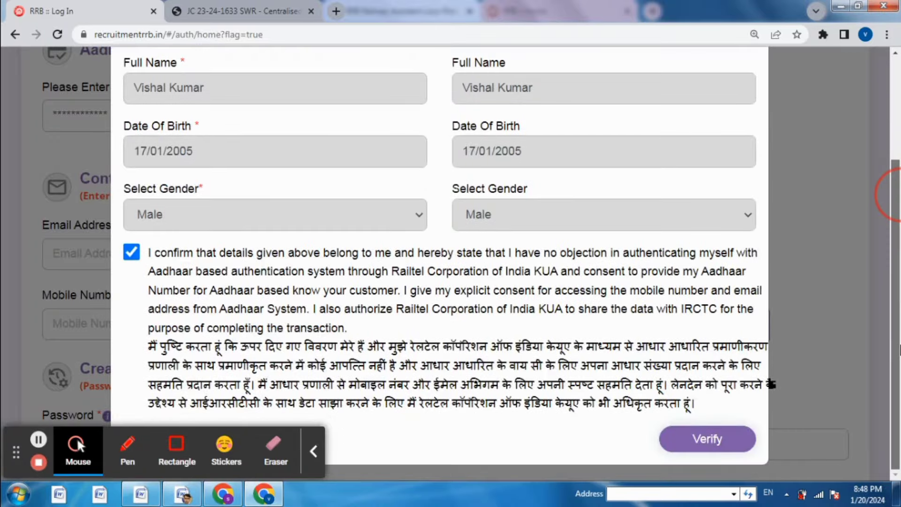
click(713, 451)
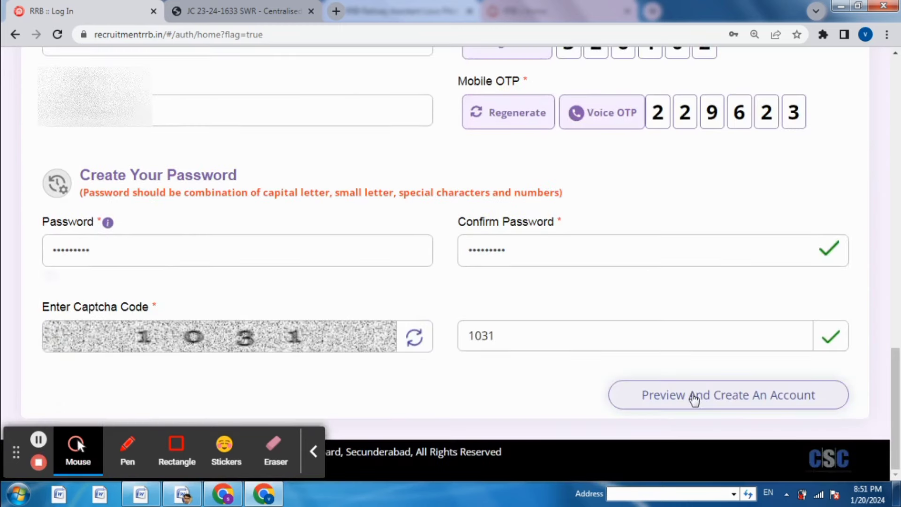
Preview the filled-in account details, create the account and confirm proceeding
click(693, 396)
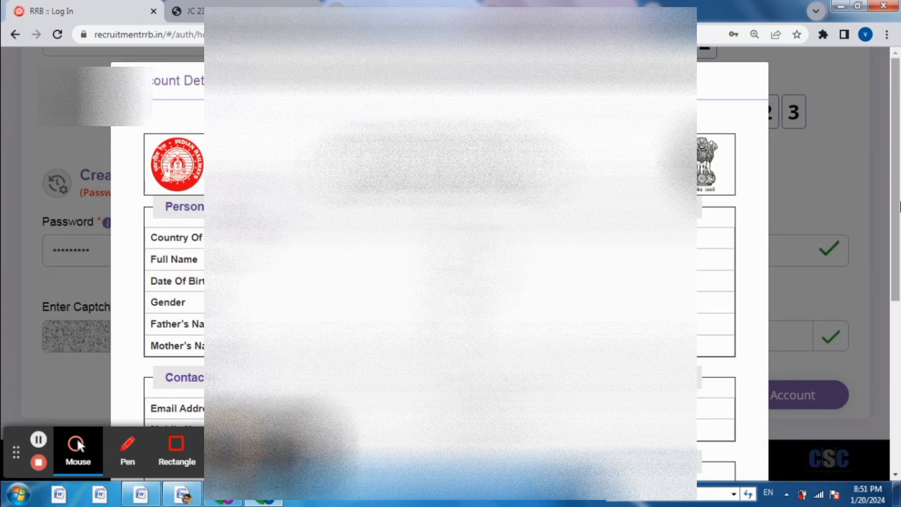
scroll(895, 191, down, 6)
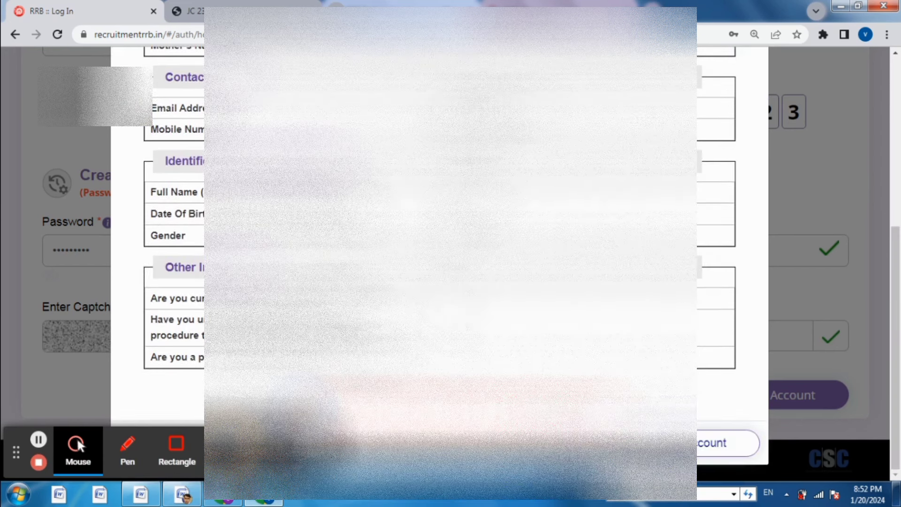
click(657, 442)
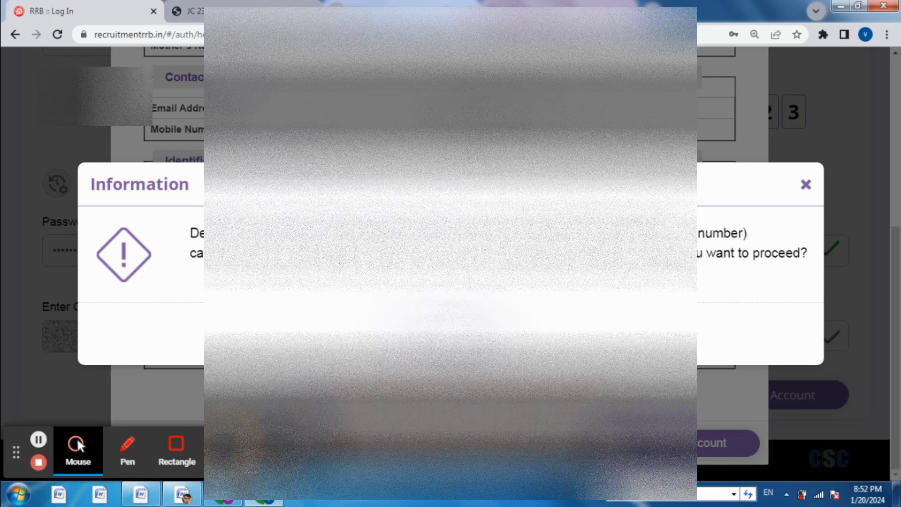
key(Return)
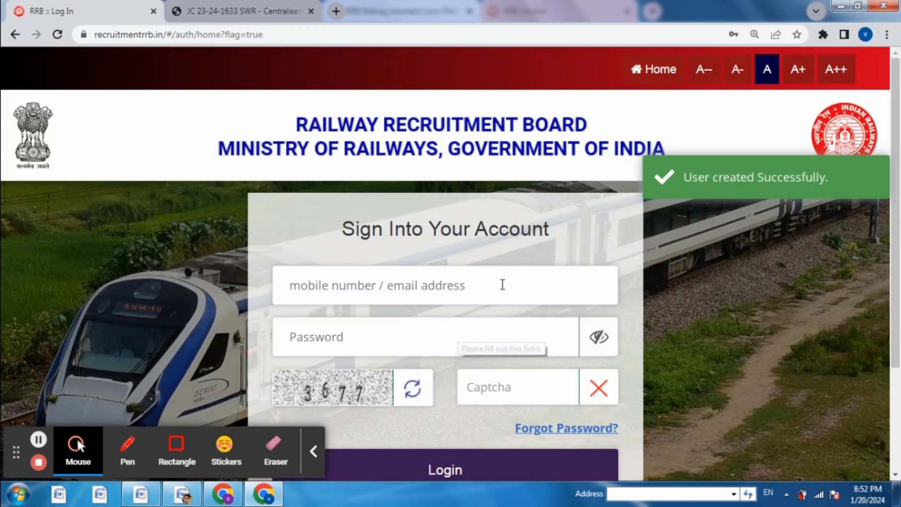
Mark the sign-in form's mobile/email, password, captcha and Login elements in red, then clear all marks and leave drawing mode
drag(898, 227, 899, 289)
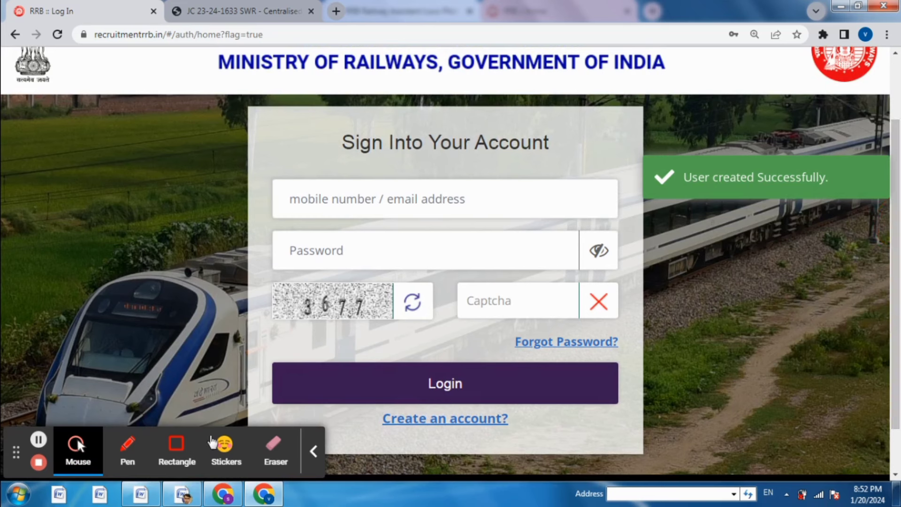
click(176, 446)
drag(306, 193, 375, 201)
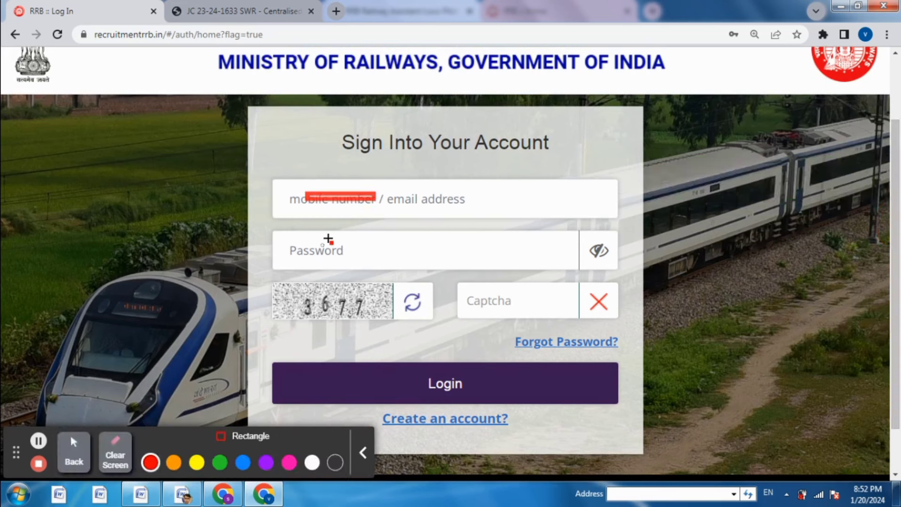
drag(322, 245, 364, 252)
drag(498, 301, 528, 304)
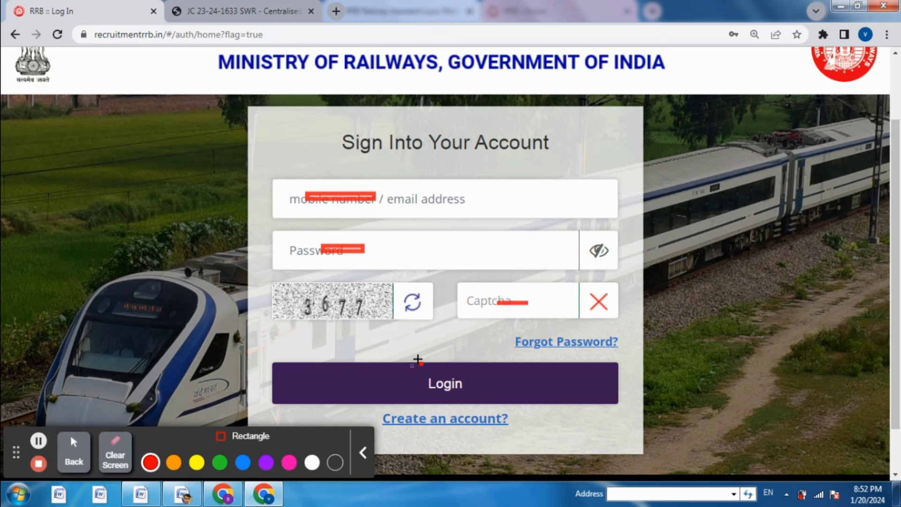
drag(413, 365, 484, 402)
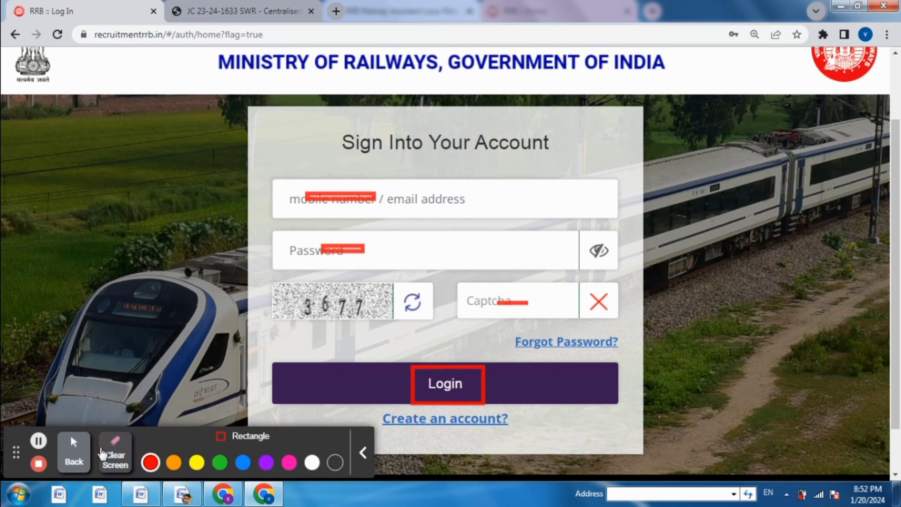
click(115, 455)
click(73, 453)
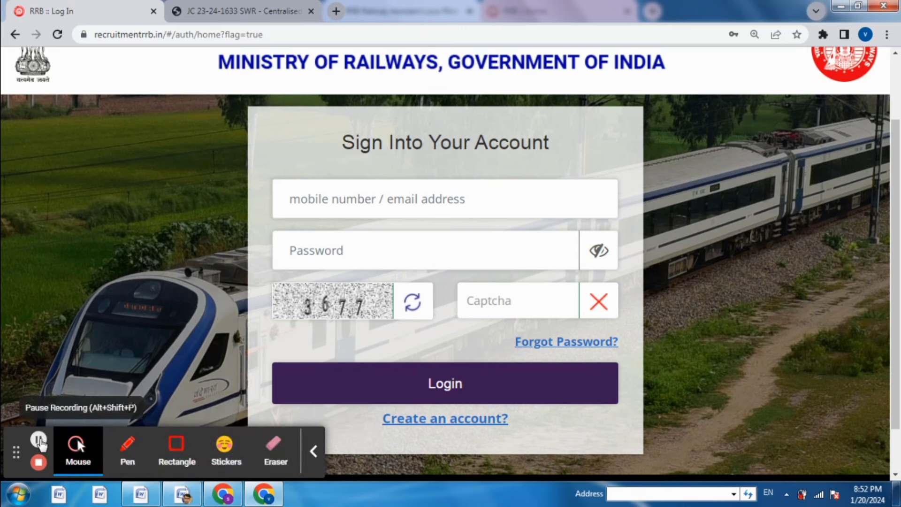
click(39, 440)
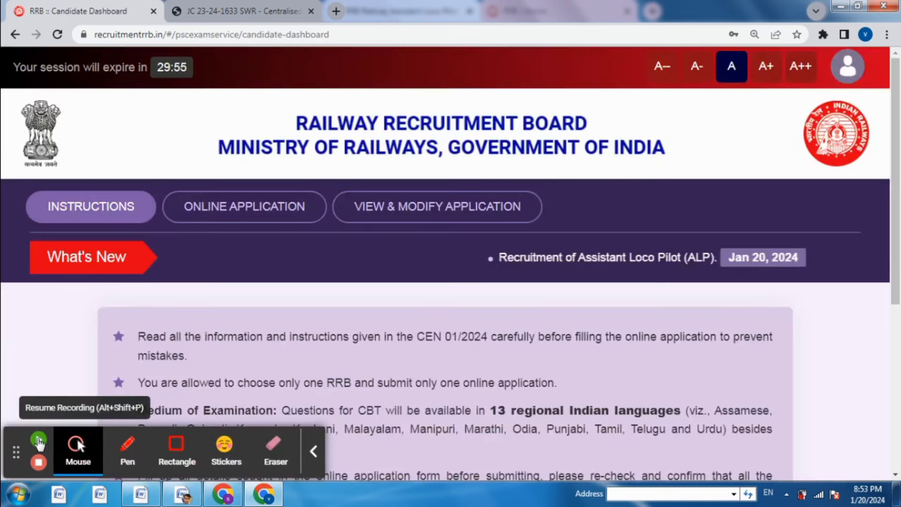
click(39, 440)
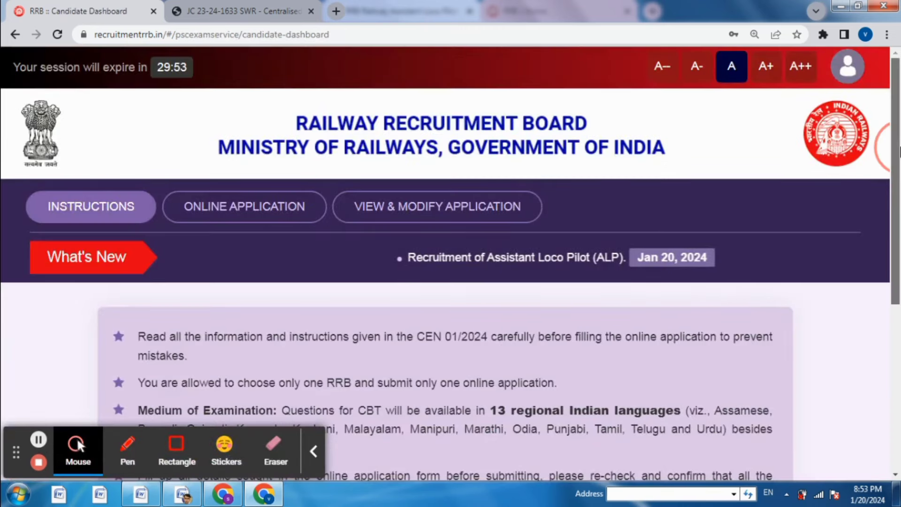
Open the online application for CEN No.01/2024 and choose Bilaspur as the RRB to apply for
drag(895, 146, 898, 364)
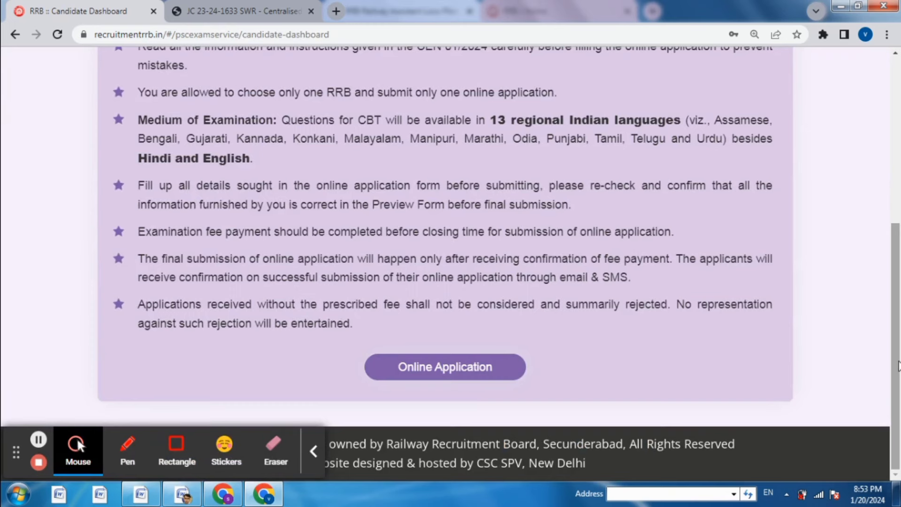
click(499, 373)
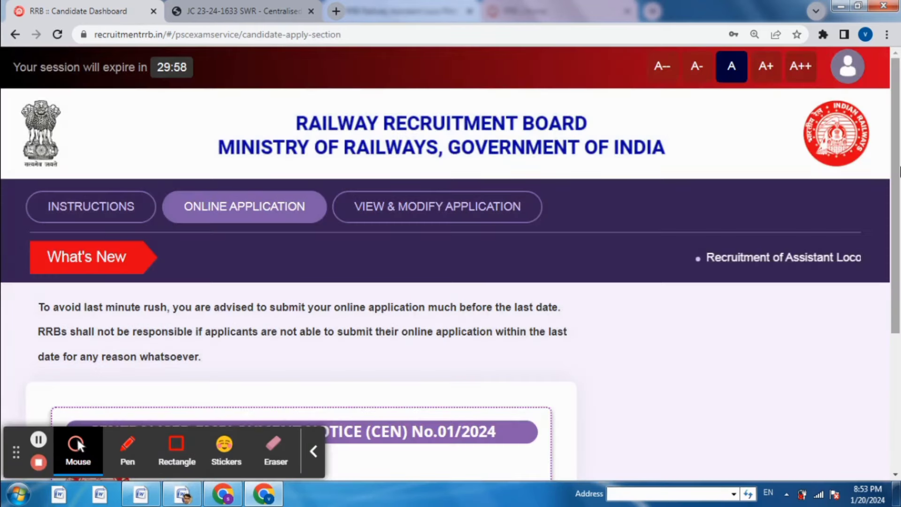
drag(899, 171, 899, 321)
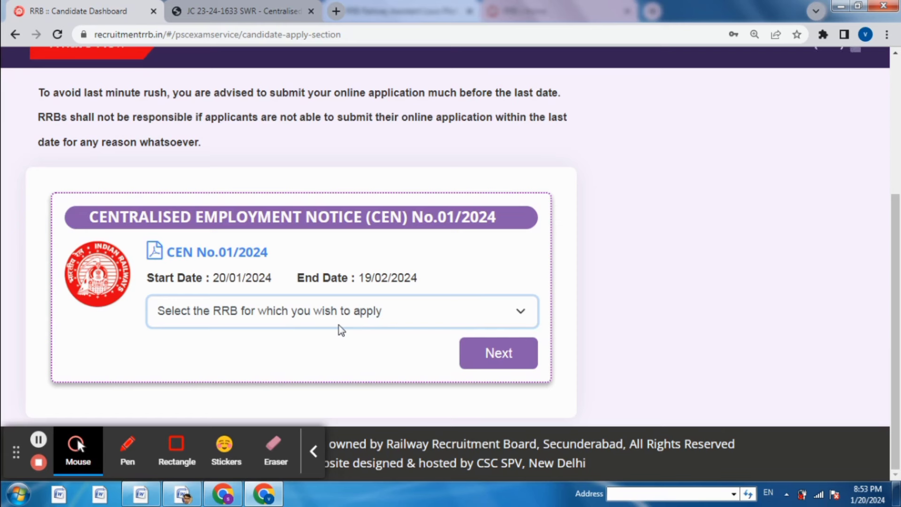
click(39, 444)
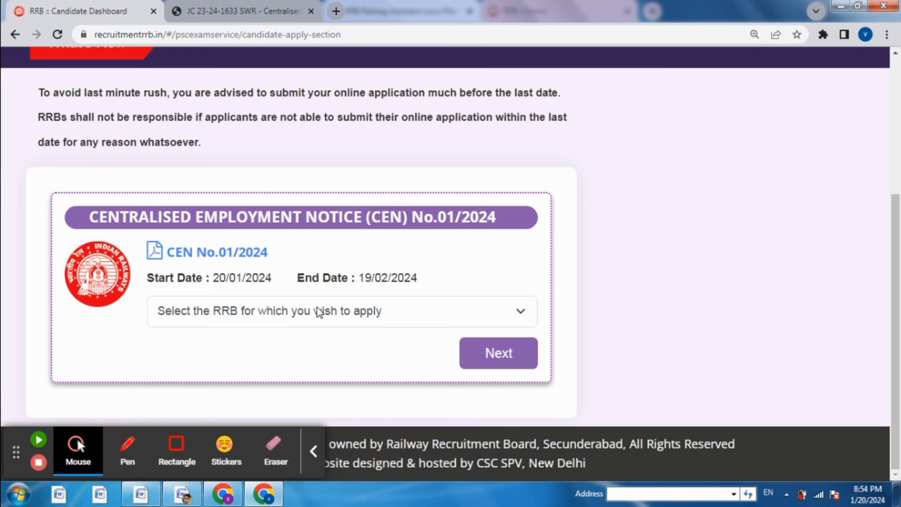
click(319, 312)
drag(529, 161, 530, 230)
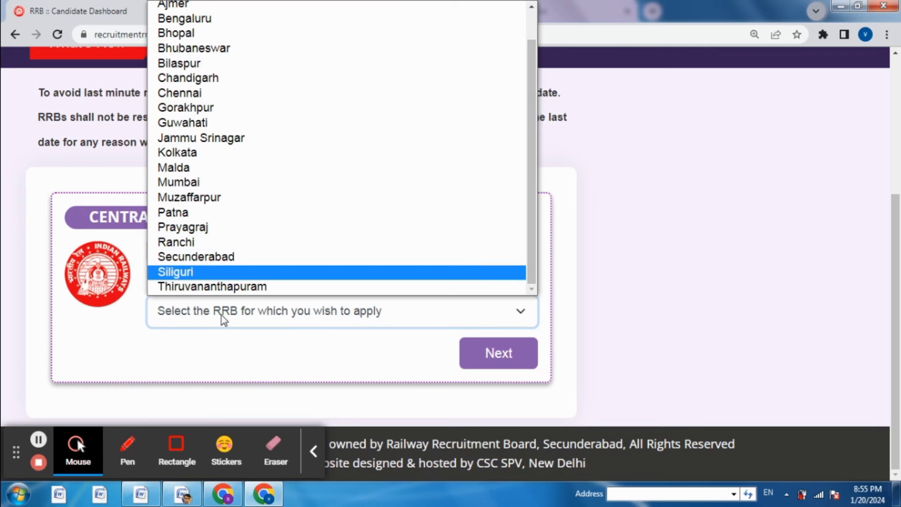
click(125, 300)
click(258, 315)
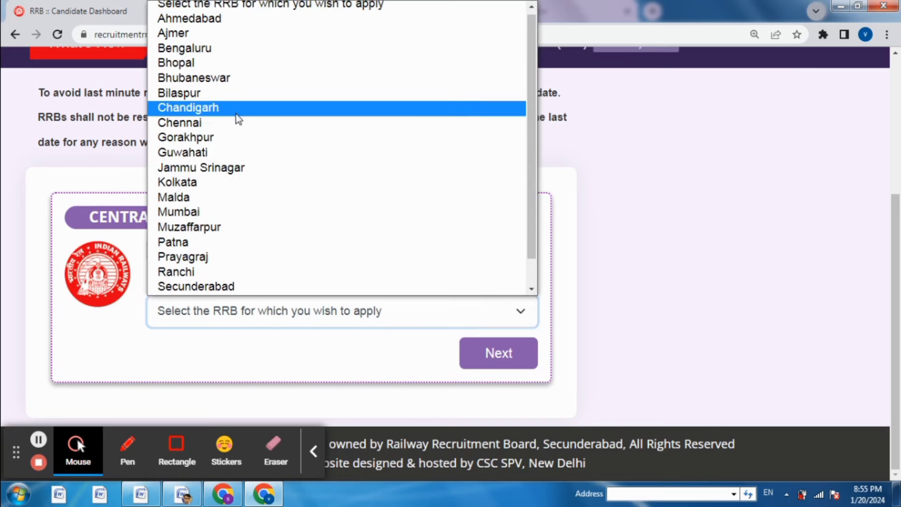
click(235, 94)
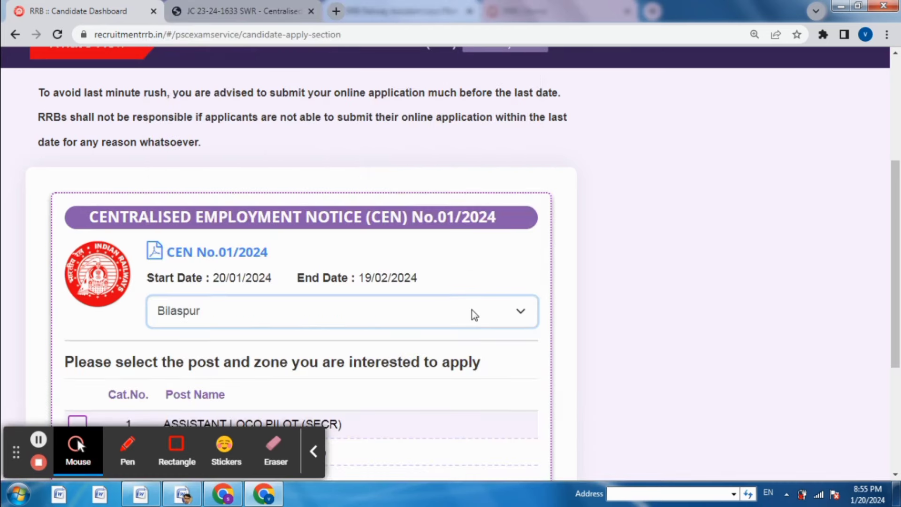
Select the ASSISTANT LOCO PILOT (SECR) post, agree to serve in the appointed Railway Zone and proceed to the application form
scroll(897, 329, down, 4)
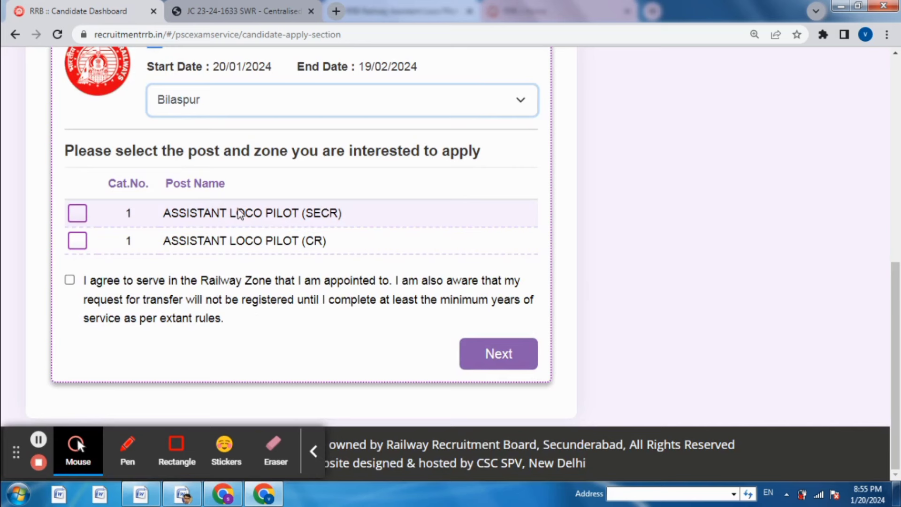
click(78, 213)
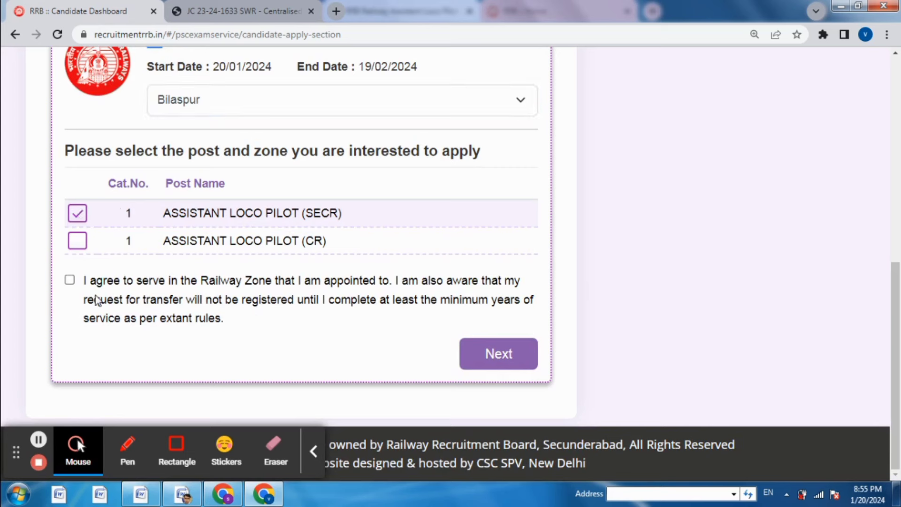
click(70, 280)
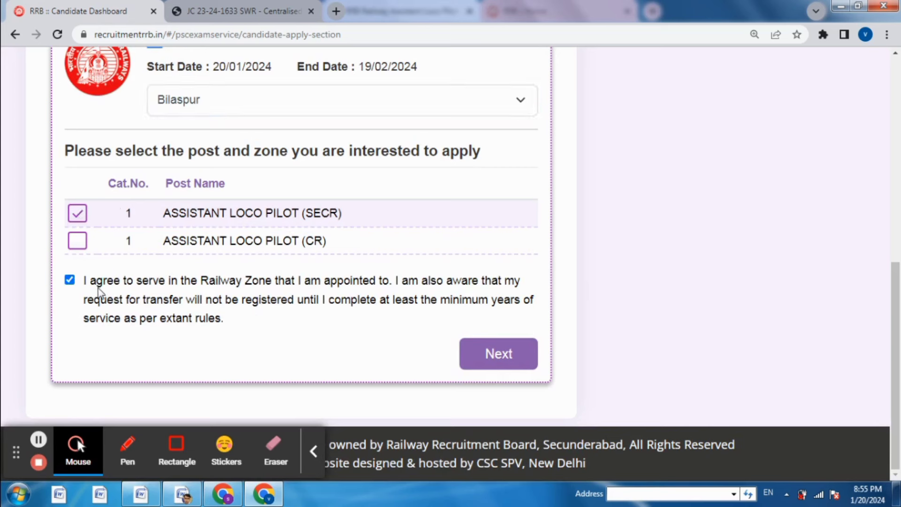
click(497, 362)
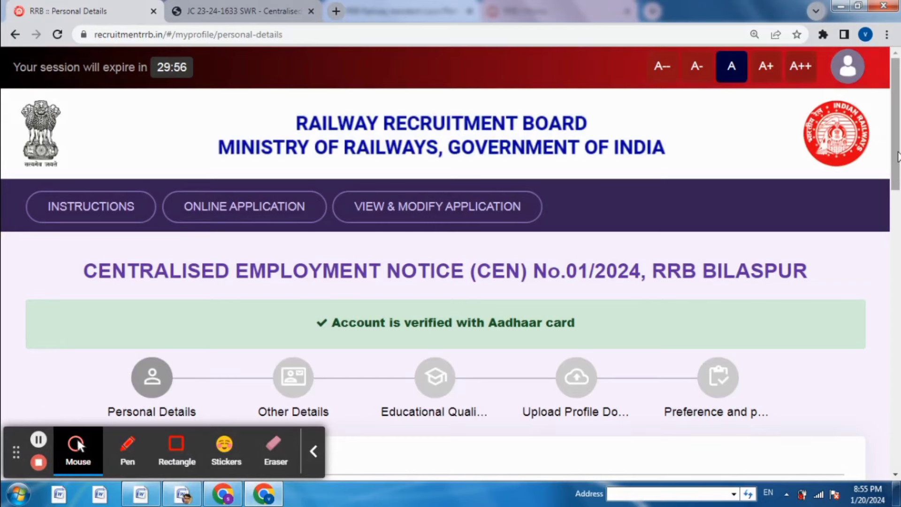
Look through the Personal Details form from the prefilled applicant data down to the community and postal address sections
drag(897, 157, 899, 193)
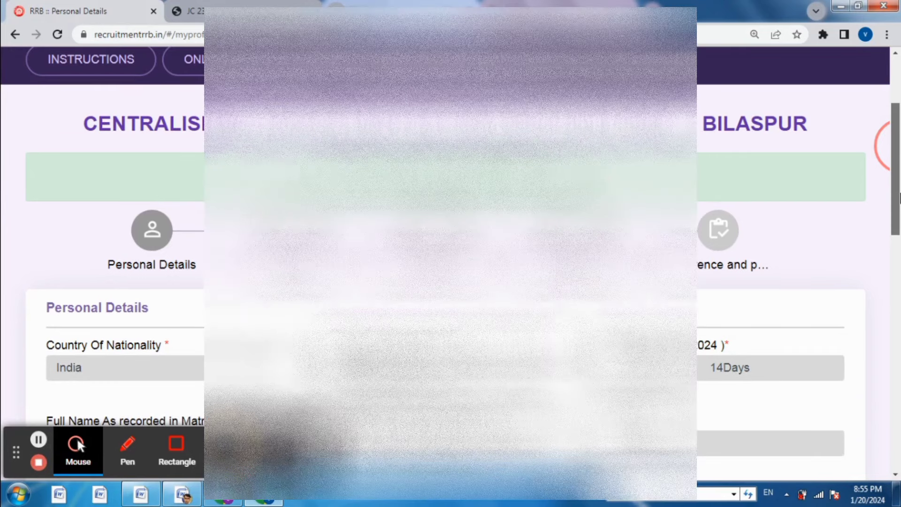
drag(899, 193, 898, 223)
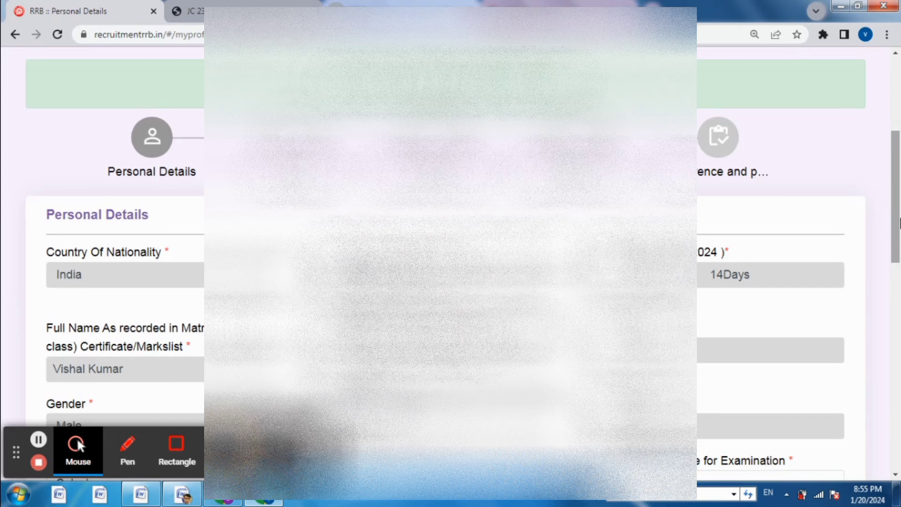
drag(898, 222, 899, 342)
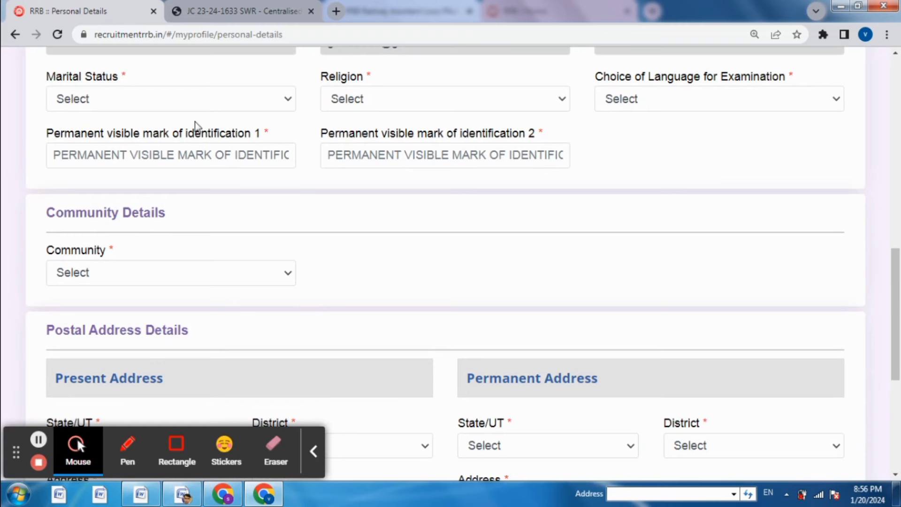
Set the marital status to Unmarried, the religion to Hindu and the language for examination to Hindi
click(188, 99)
click(121, 134)
click(458, 101)
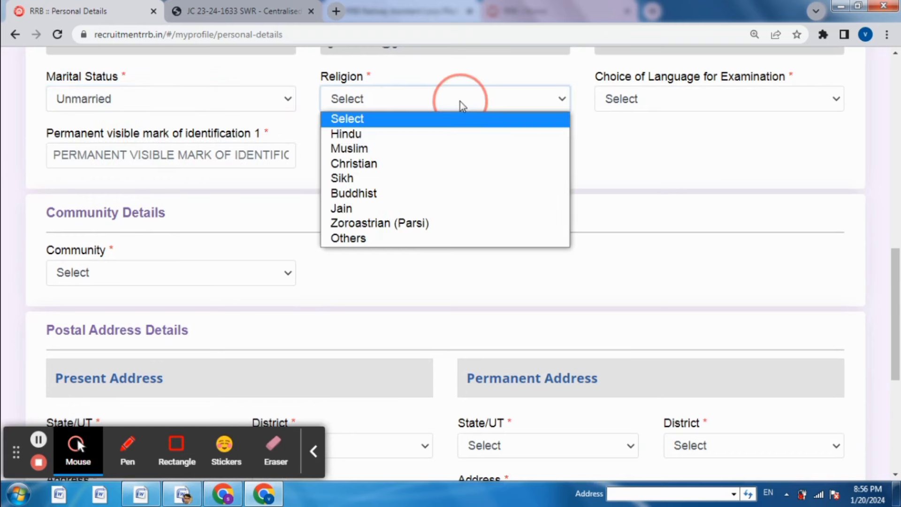
click(396, 134)
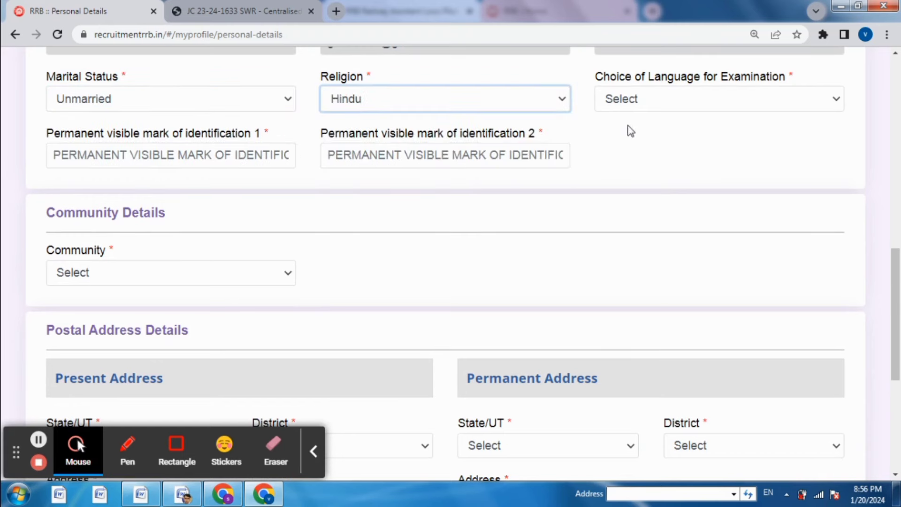
click(688, 100)
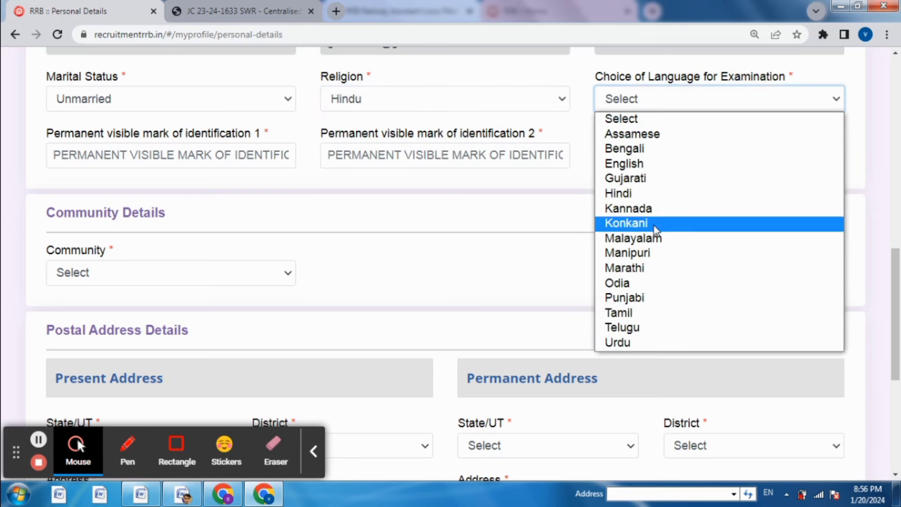
click(634, 193)
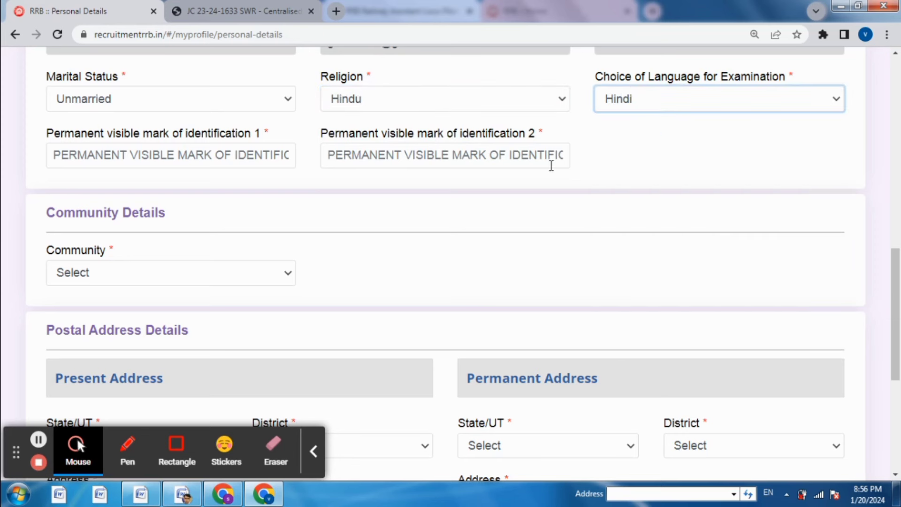
click(157, 161)
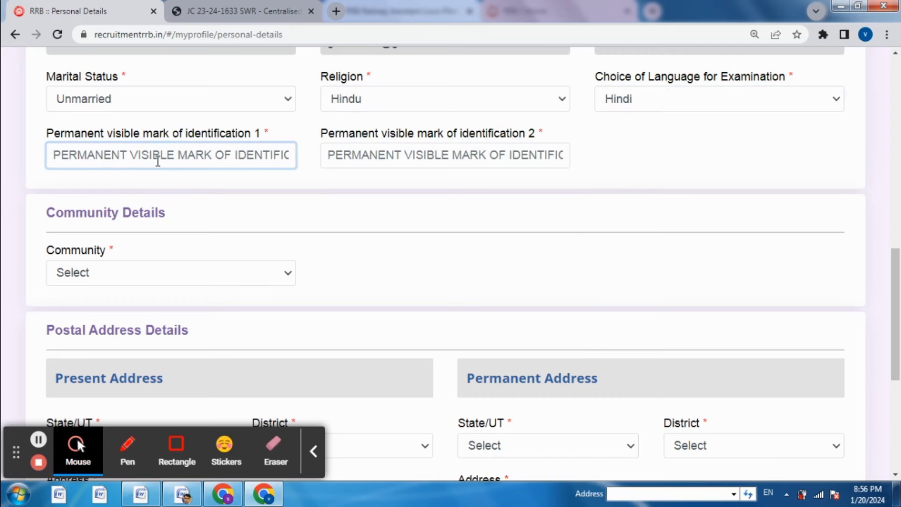
click(458, 164)
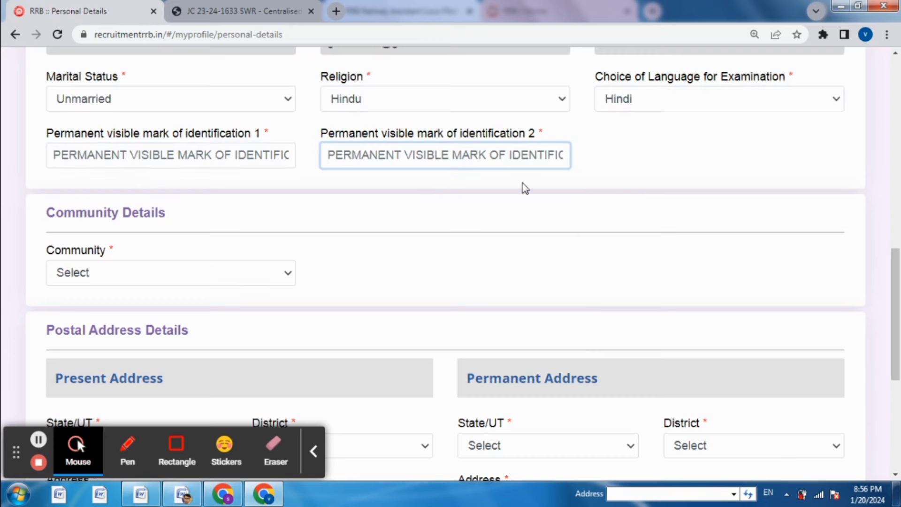
Set the community to OBC (Other Backward Classes), agree to the reservation information and answer Yes for OBC Non-Creamy Layer
drag(896, 295, 879, 317)
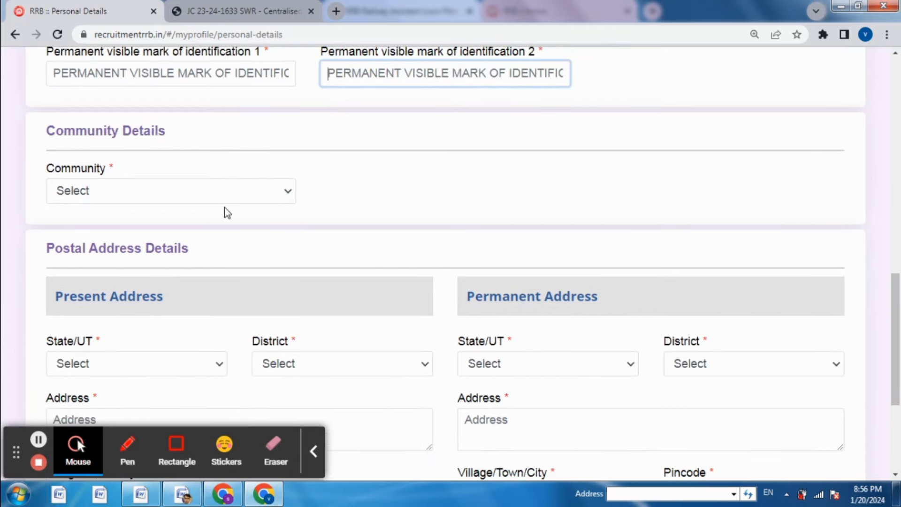
click(199, 193)
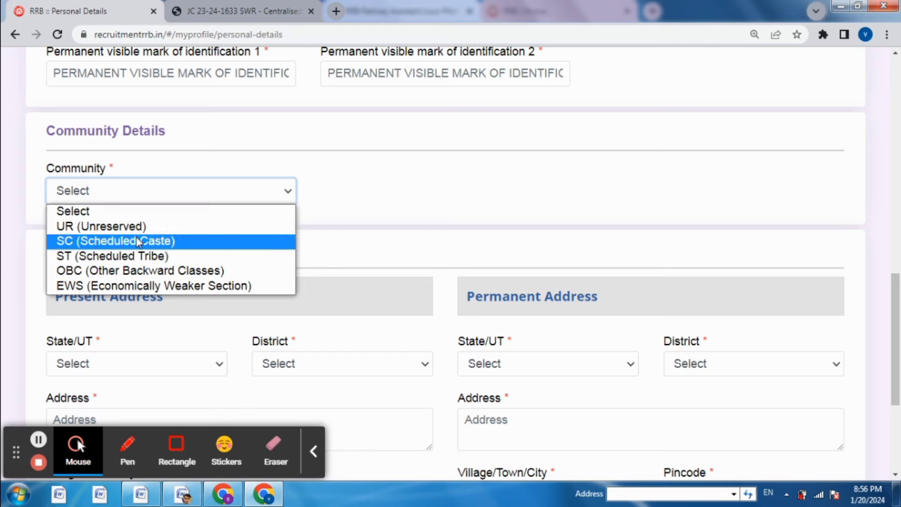
click(123, 275)
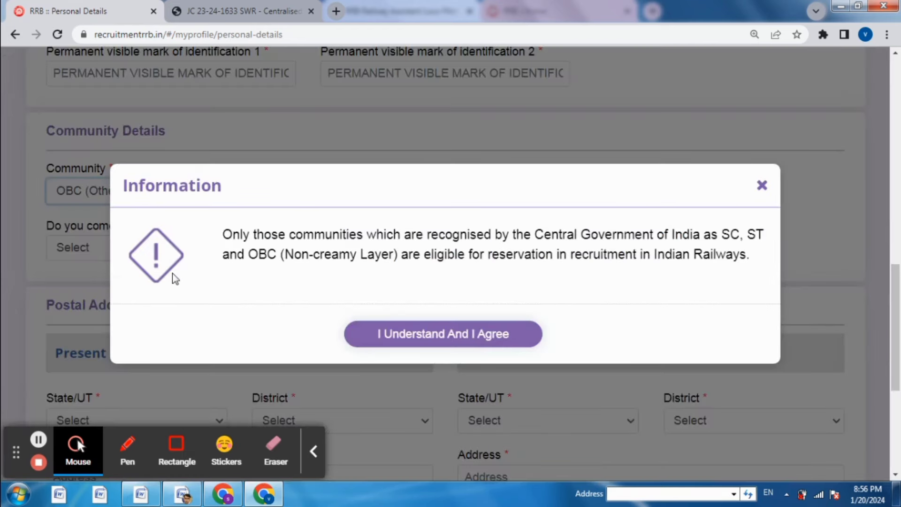
click(484, 328)
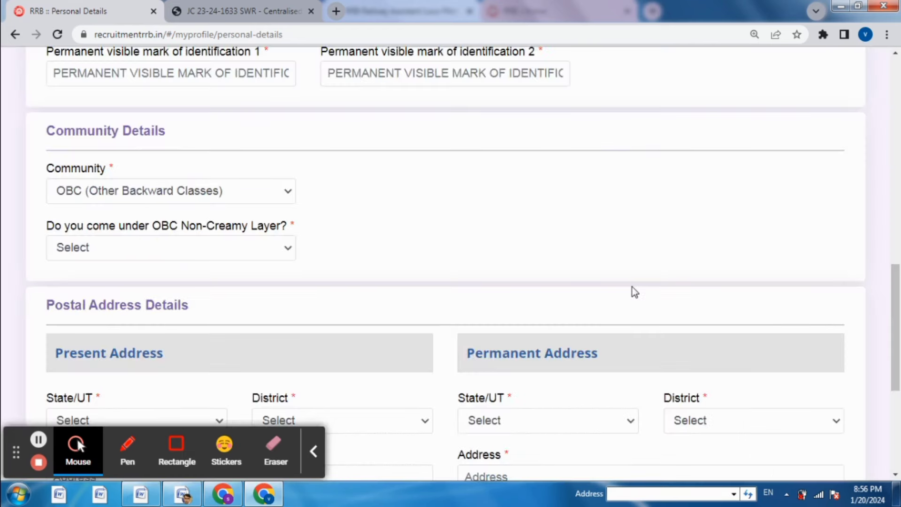
click(235, 244)
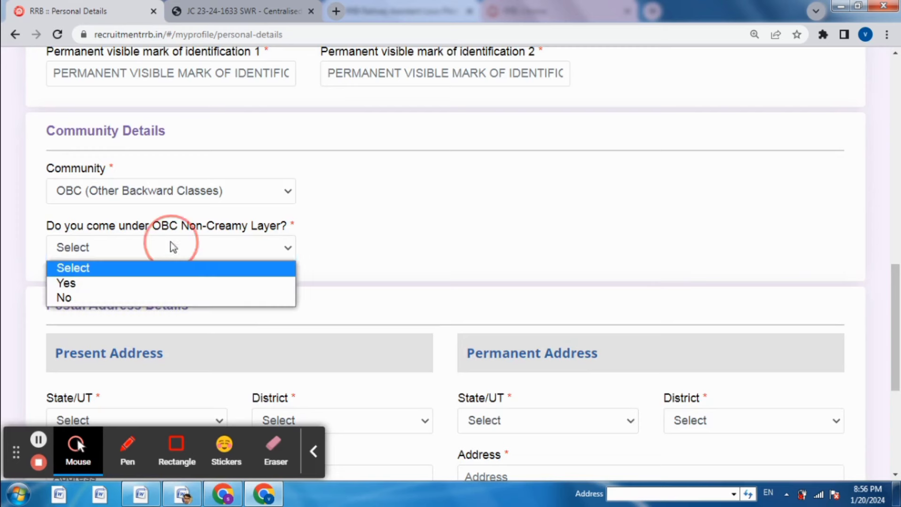
click(96, 282)
click(485, 344)
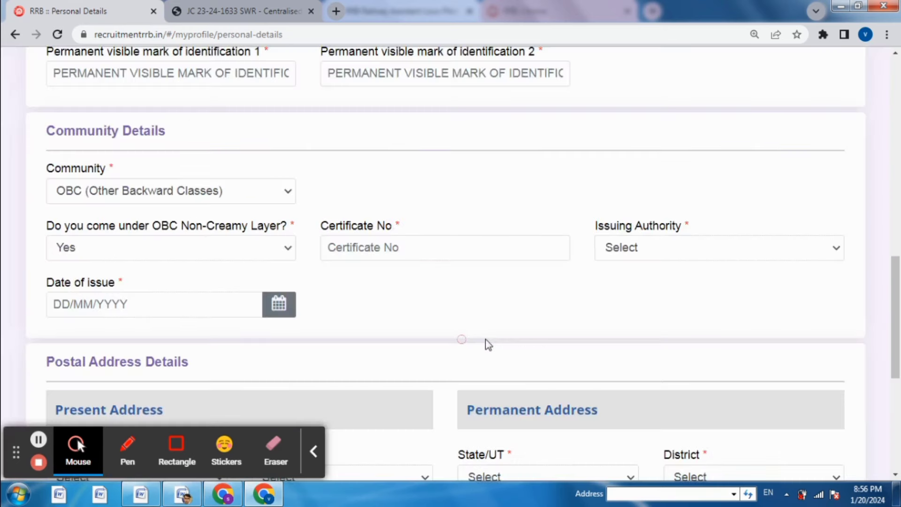
Set the OBC certificate's issuing authority to Tehsildar and its issuing state to UTTAR PRADESH
scroll(639, 305, down, 1)
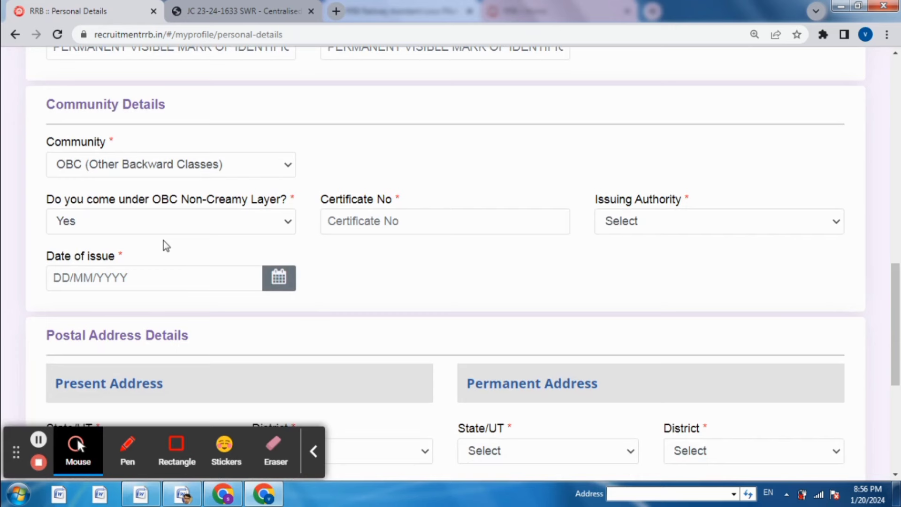
click(417, 221)
click(641, 224)
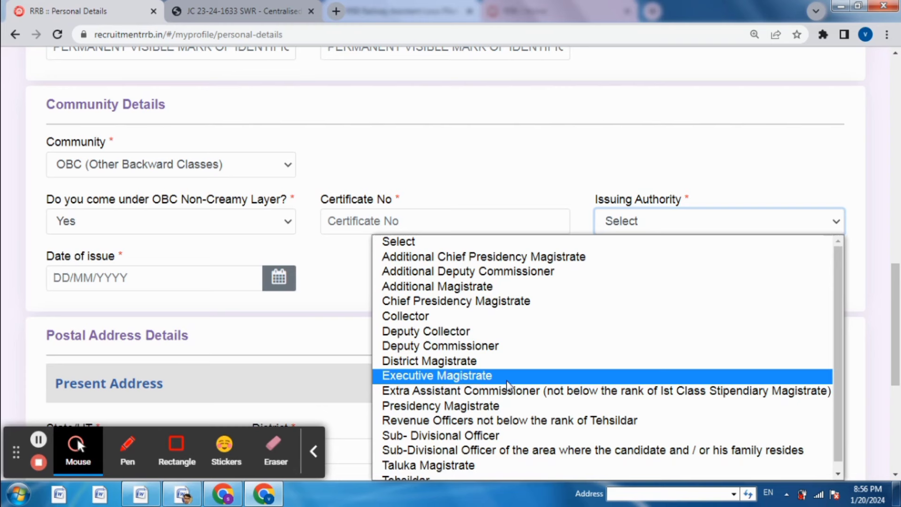
key(t)
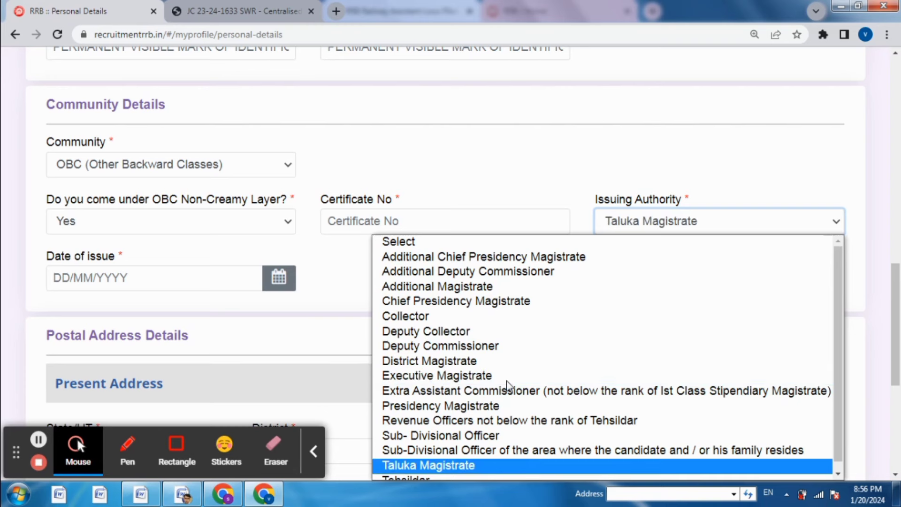
key(t)
key(Return)
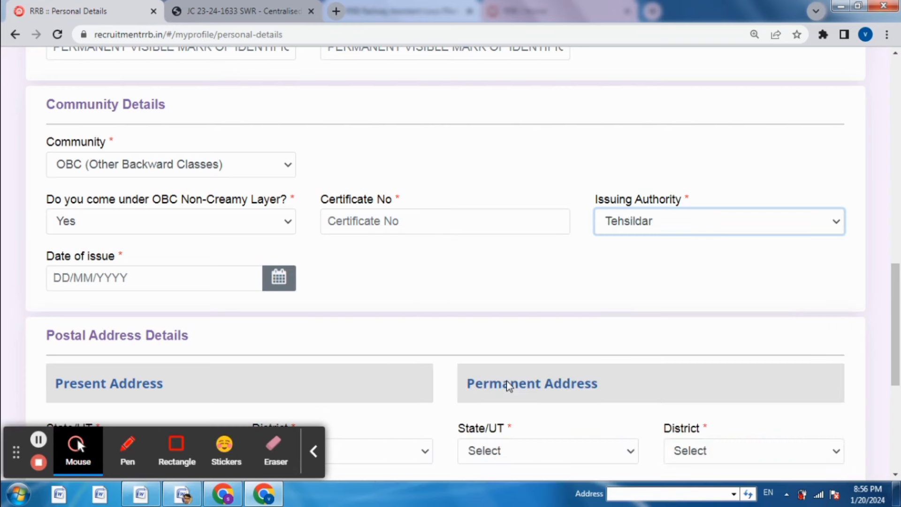
click(183, 277)
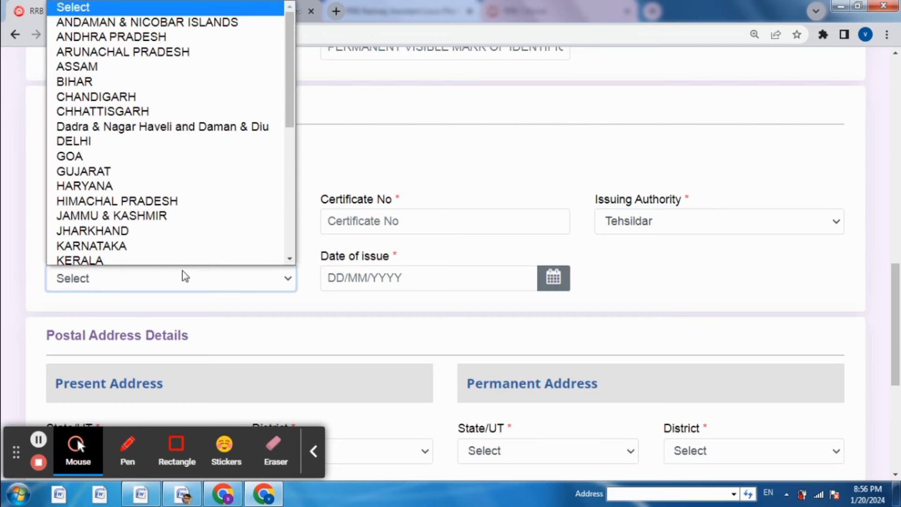
key(u)
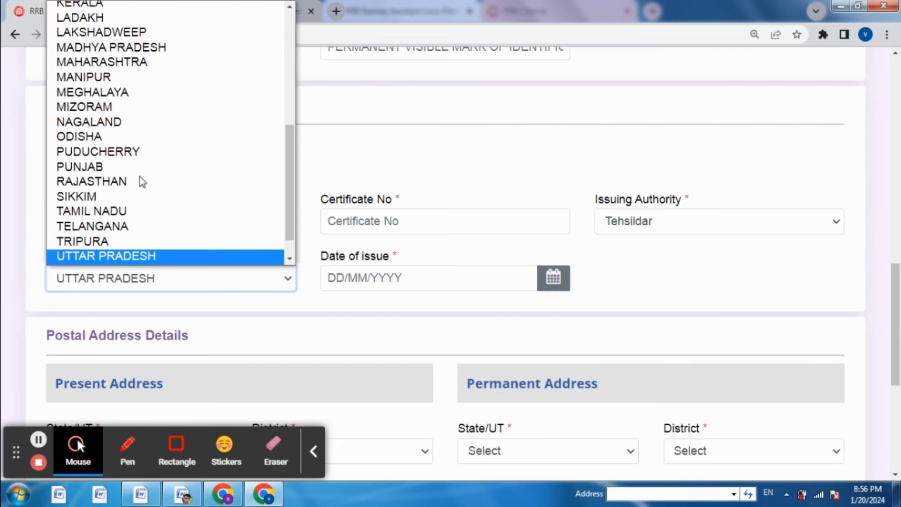
key(Return)
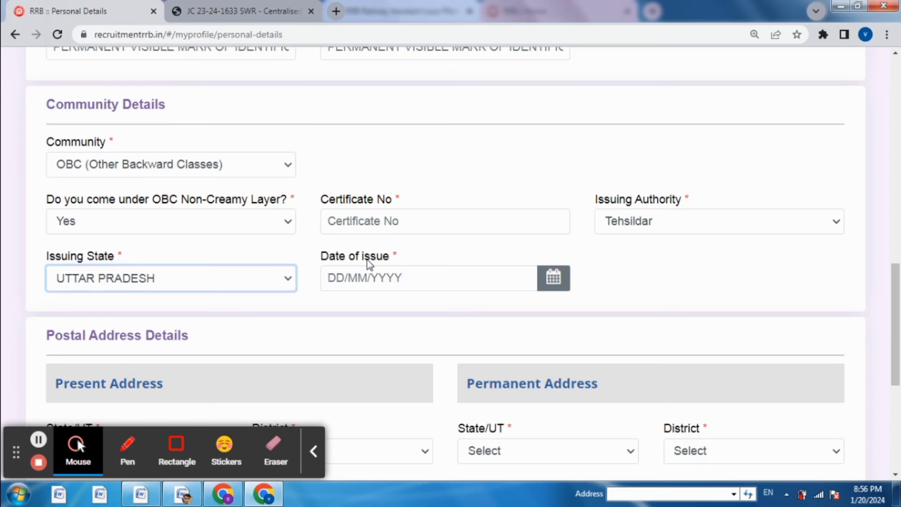
click(203, 280)
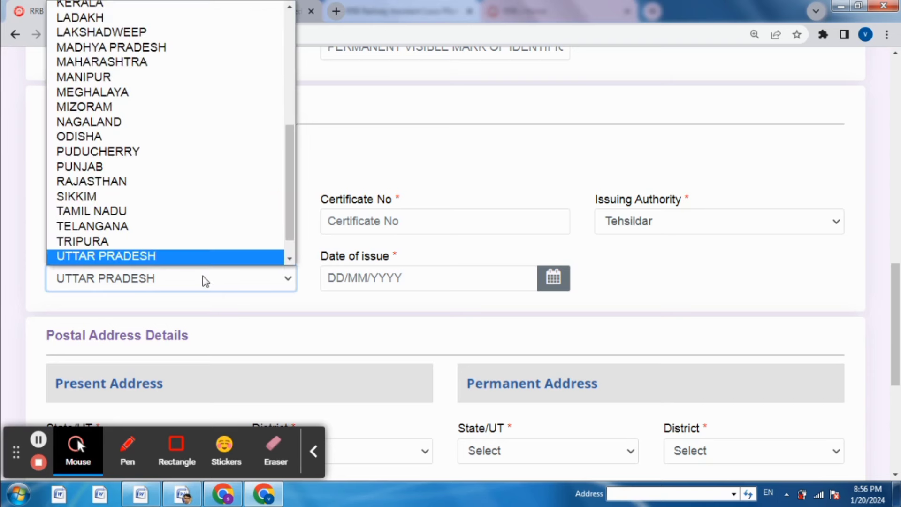
click(205, 281)
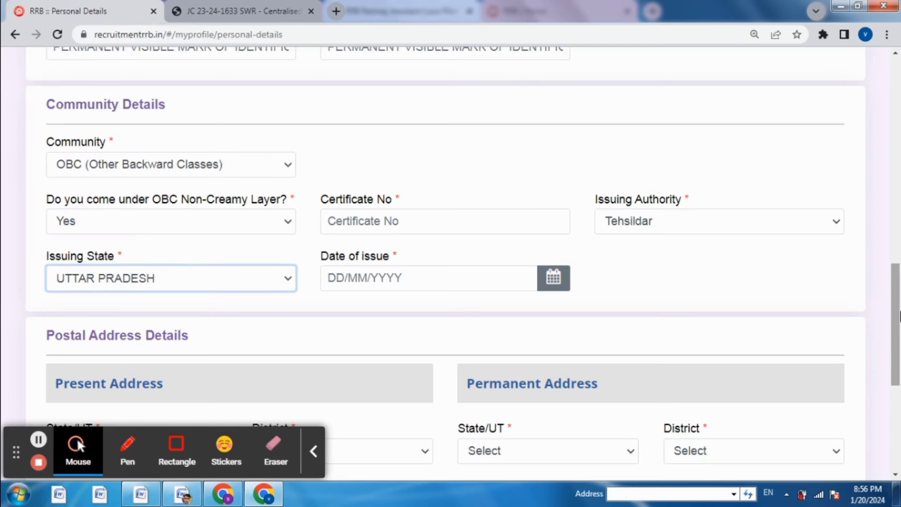
Go through the Present Address fields for State/UT, District, Address, Village/Town/City and Pincode in Postal Address Details
click(899, 316)
drag(899, 316, 898, 388)
click(165, 186)
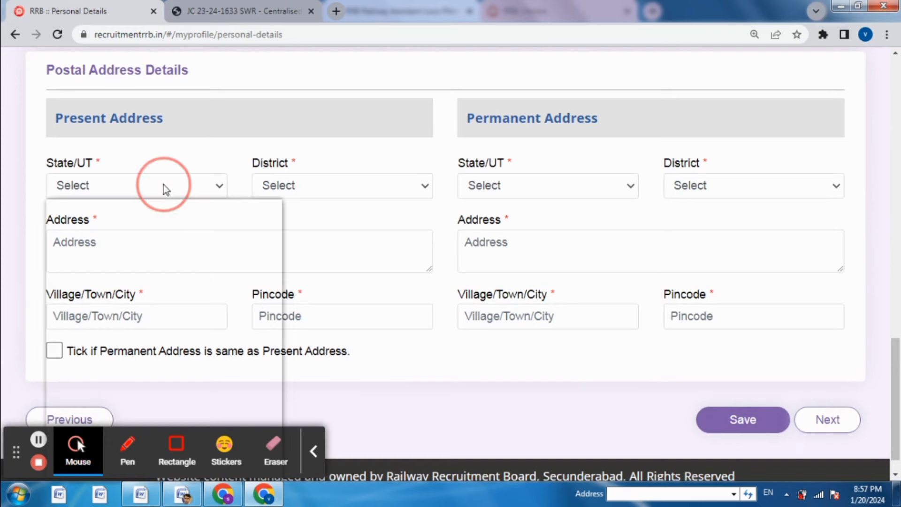
click(165, 187)
click(298, 186)
click(298, 187)
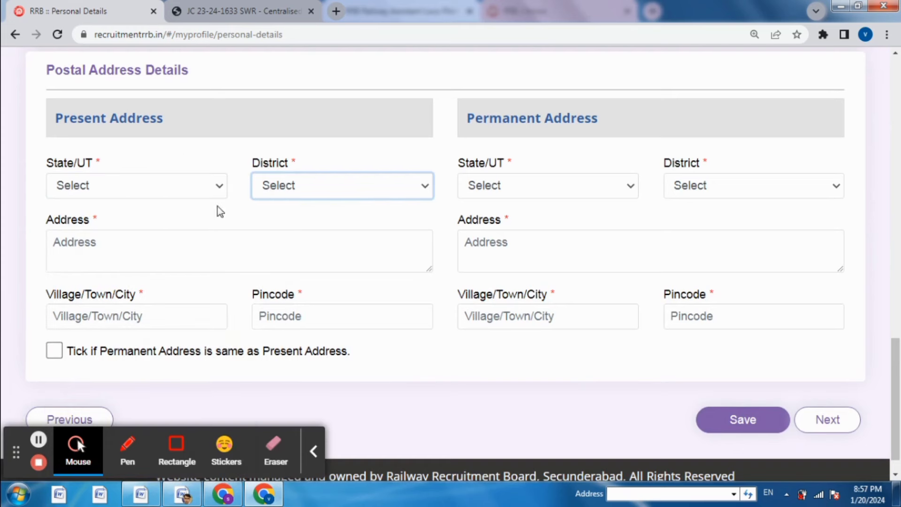
click(159, 235)
click(137, 317)
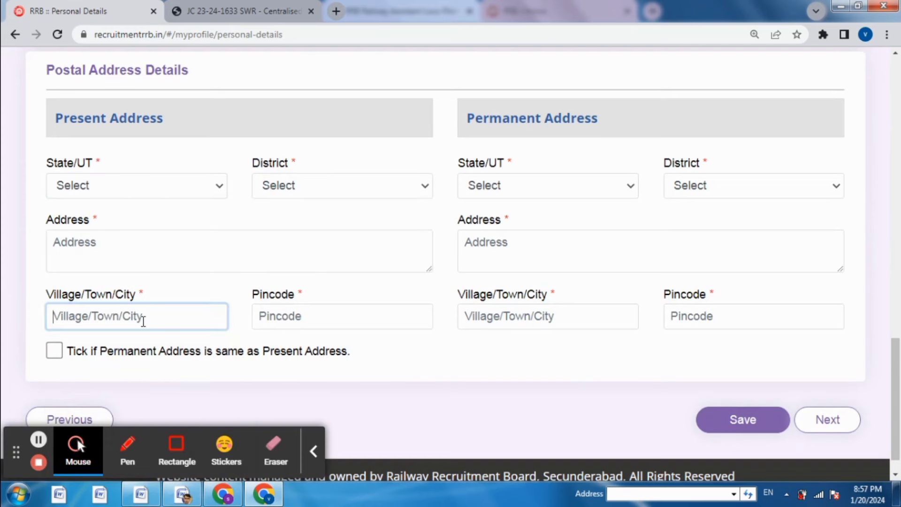
click(292, 318)
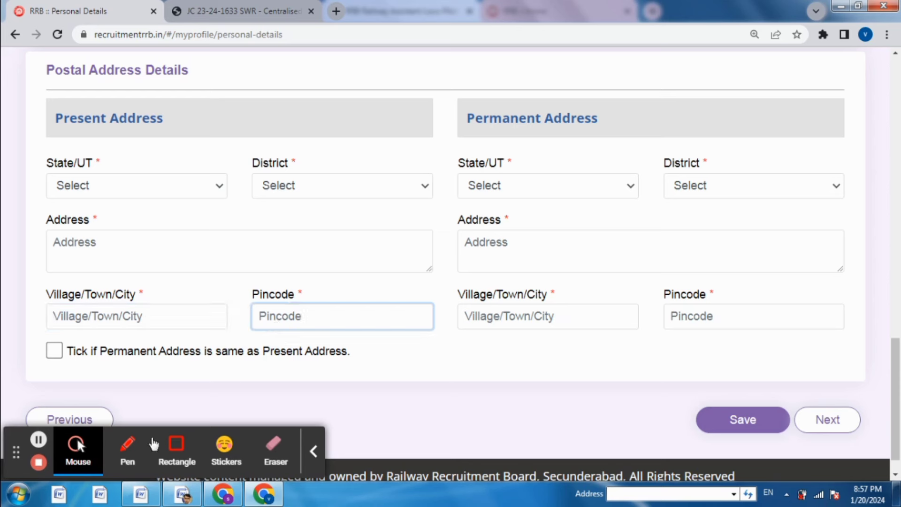
Outline the option for a permanent address same as the present address with a red rectangle and clear the mark
click(177, 446)
drag(30, 336, 353, 374)
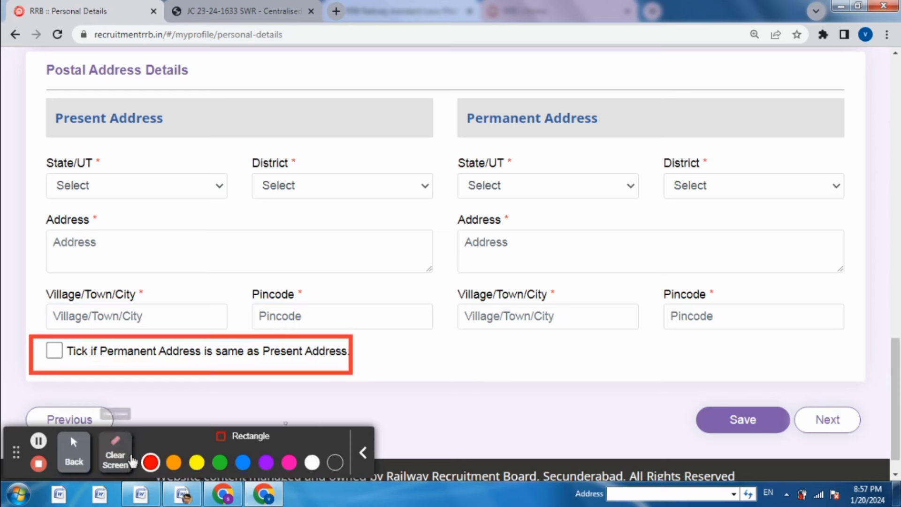
click(115, 453)
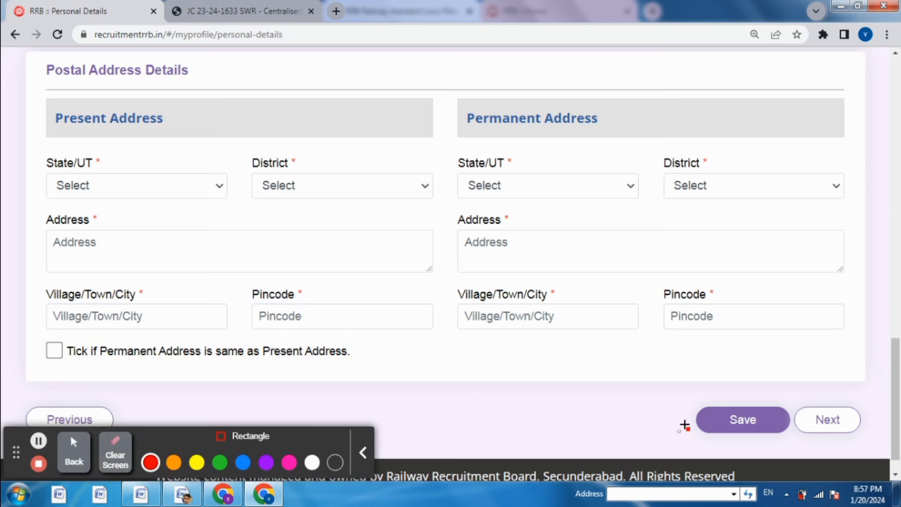
Outline Save and Next with red rectangles and leave drawing mode
drag(702, 398, 768, 432)
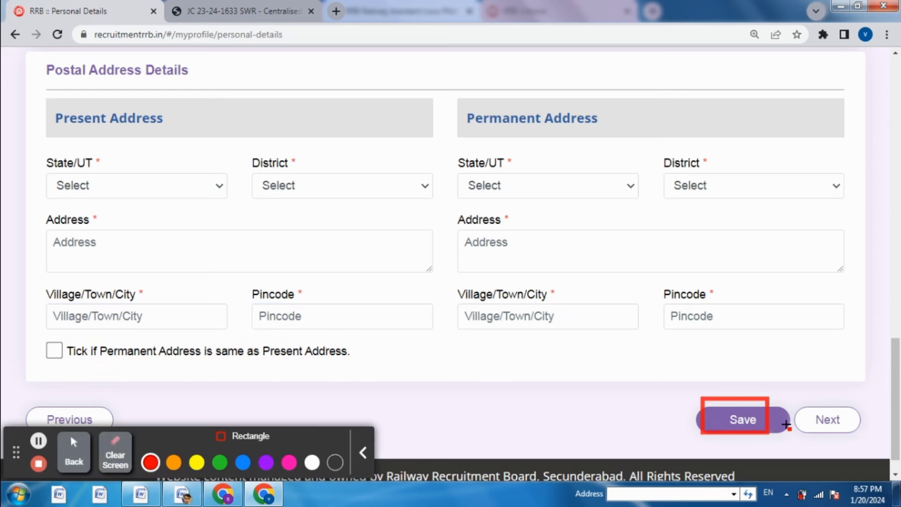
drag(801, 400, 863, 430)
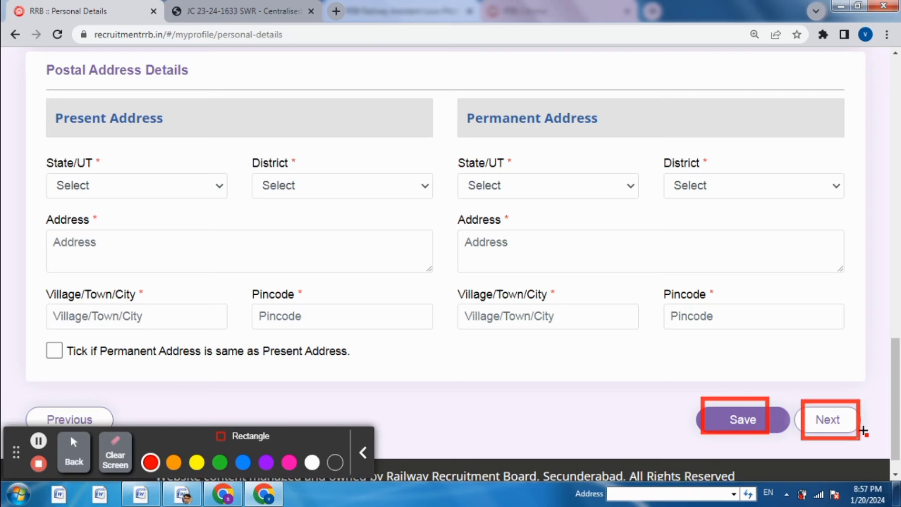
click(74, 451)
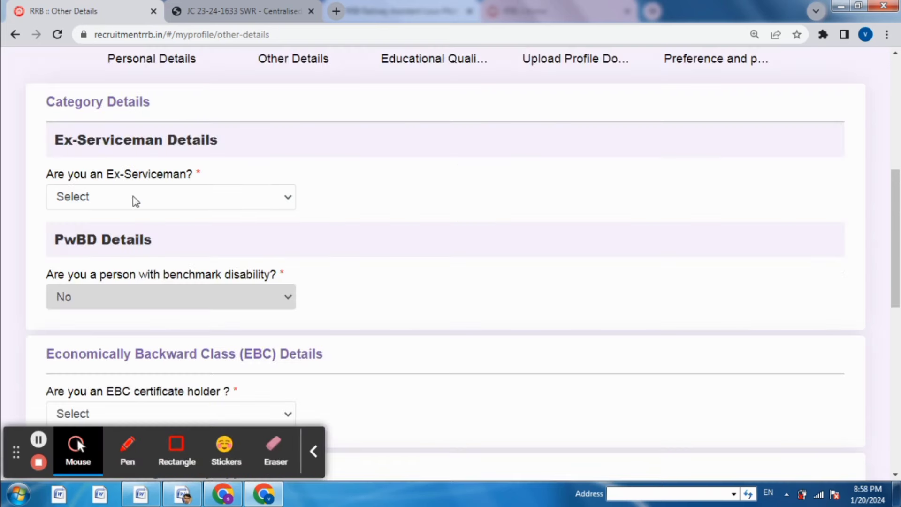
Answer No to being an Ex-Serviceman and No to being an EBC certificate holder
click(133, 196)
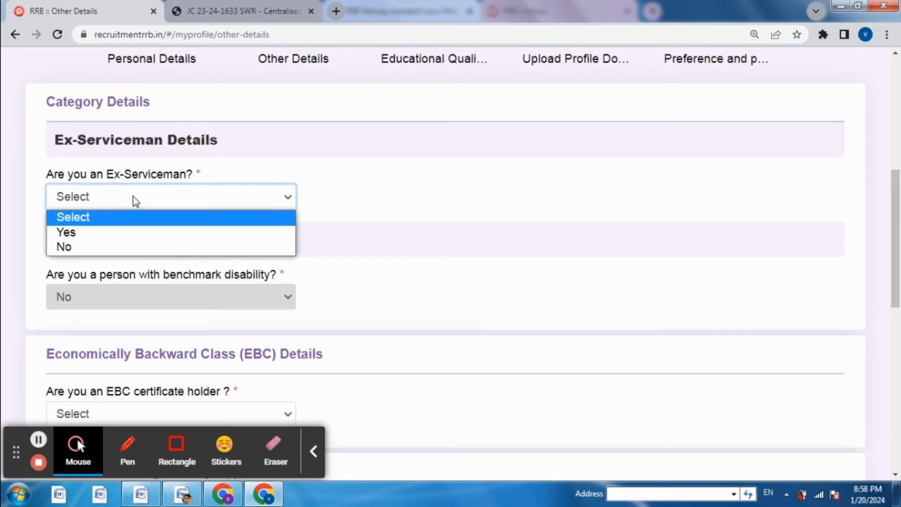
click(95, 249)
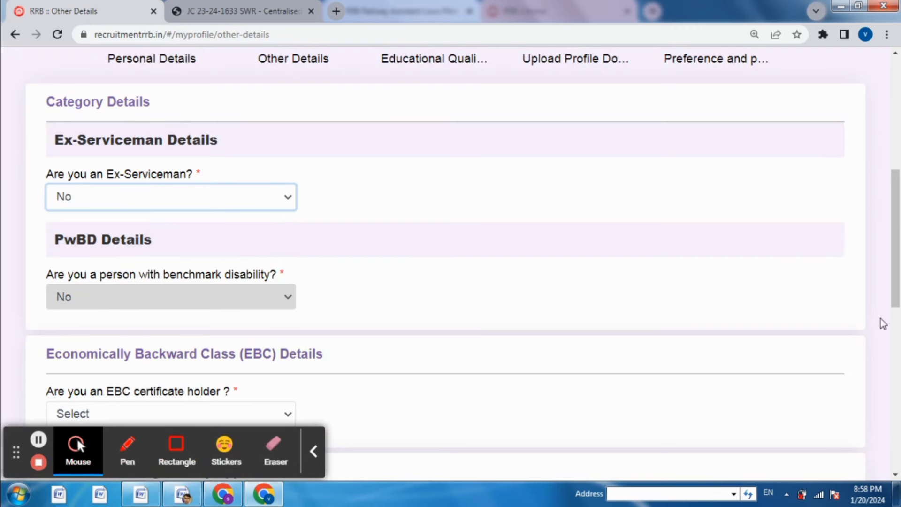
drag(894, 254, 899, 333)
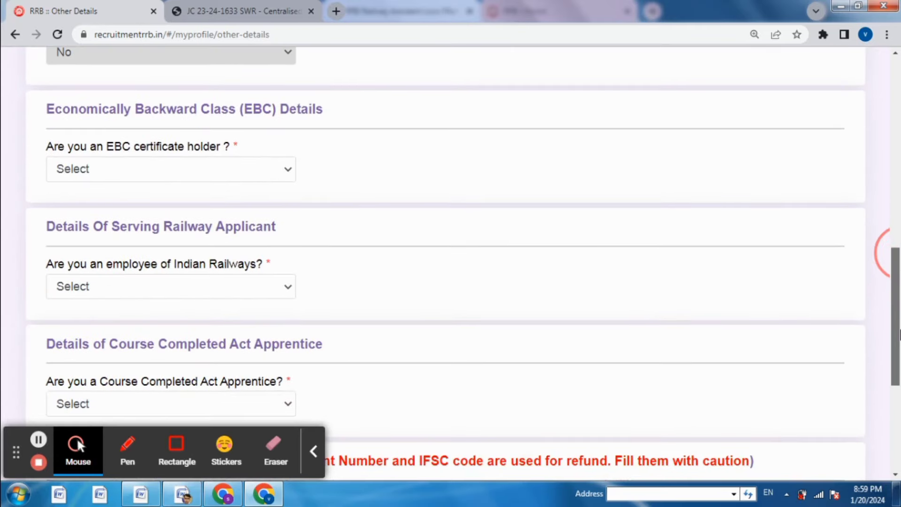
click(144, 168)
click(100, 221)
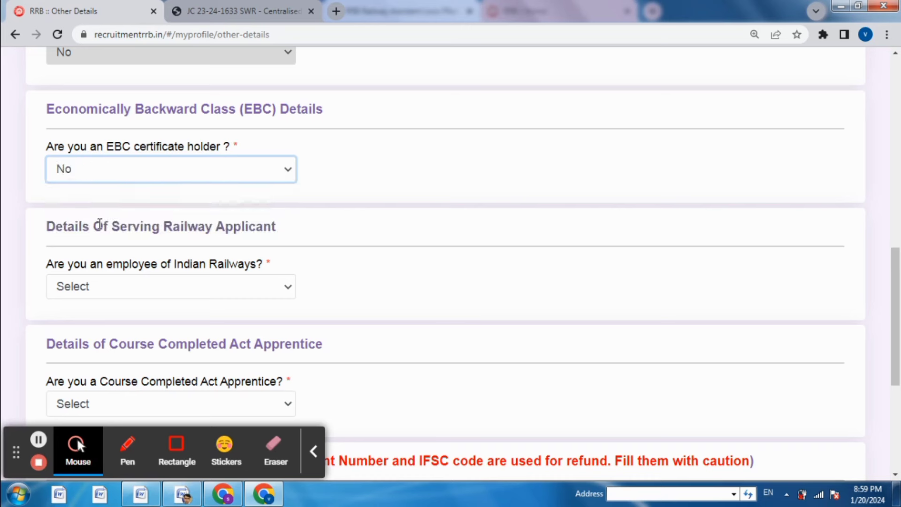
Answer No to being an Indian Railways employee and set the current department/organization to Not Applicable
click(197, 288)
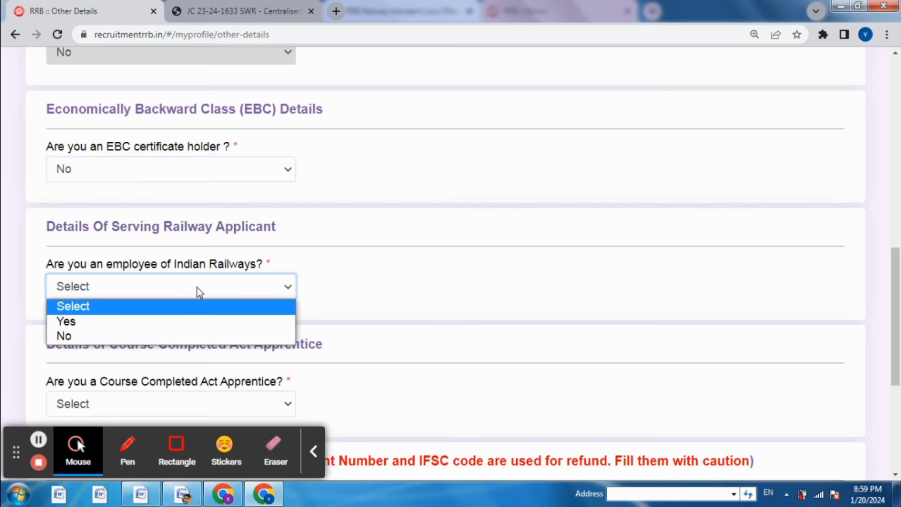
click(115, 335)
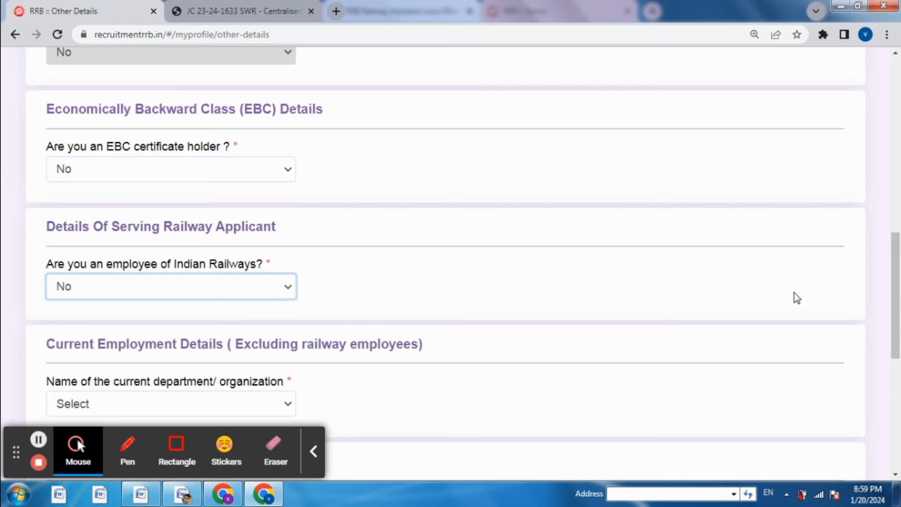
drag(894, 293, 898, 329)
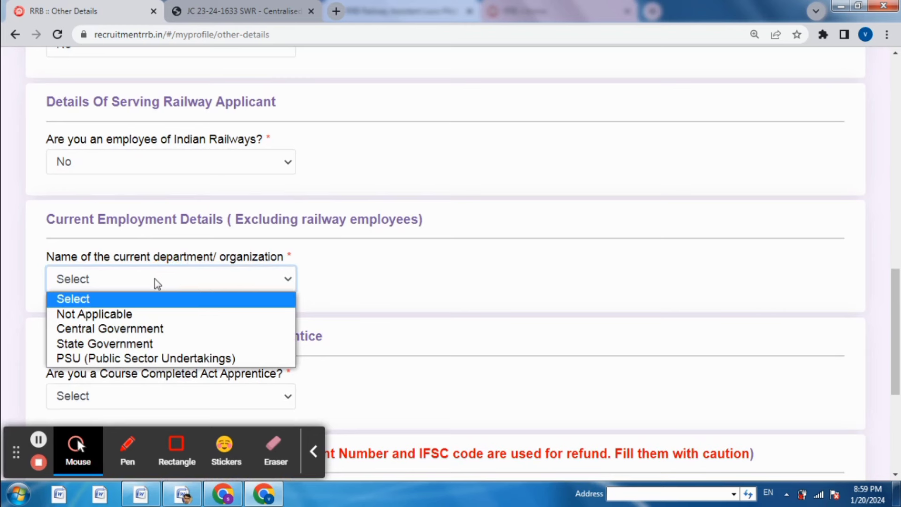
click(122, 313)
Answer Yes to being a Course Completed Act Apprentice and go through the trade, training date, duration and certificate number fields
drag(895, 312, 898, 350)
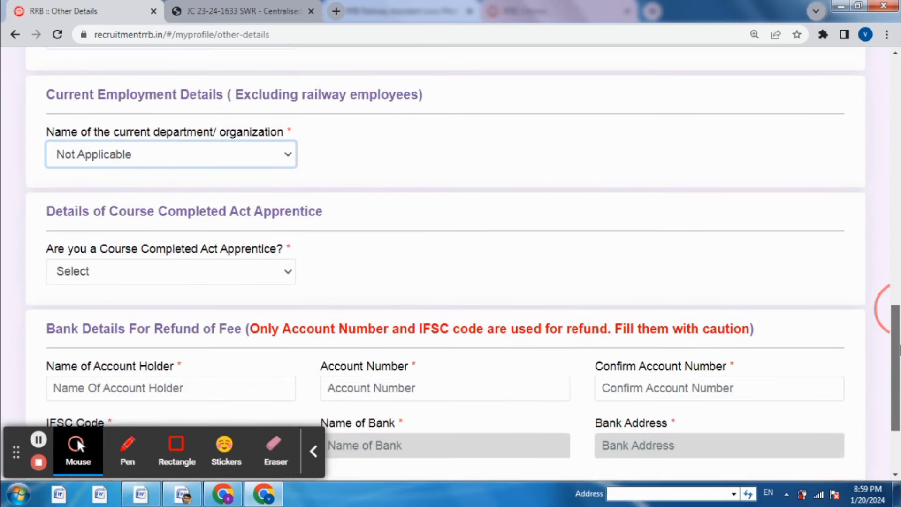
click(118, 272)
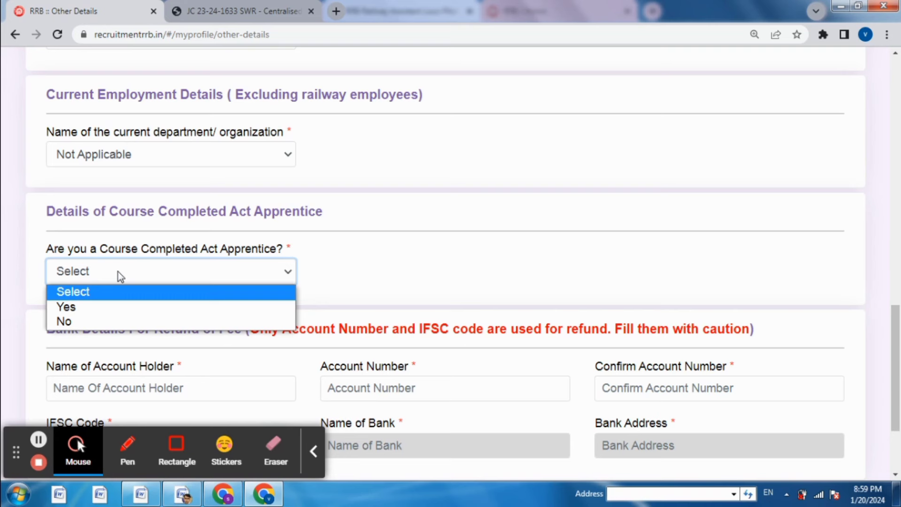
click(88, 311)
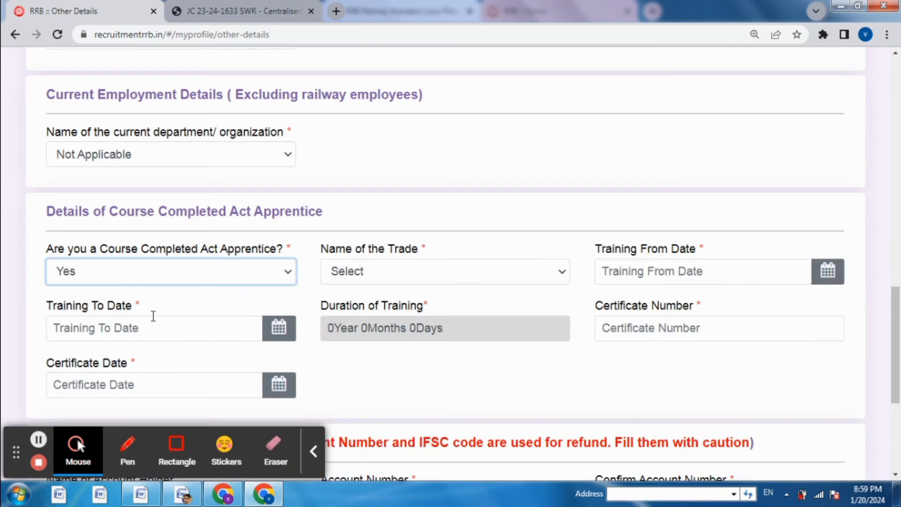
click(457, 272)
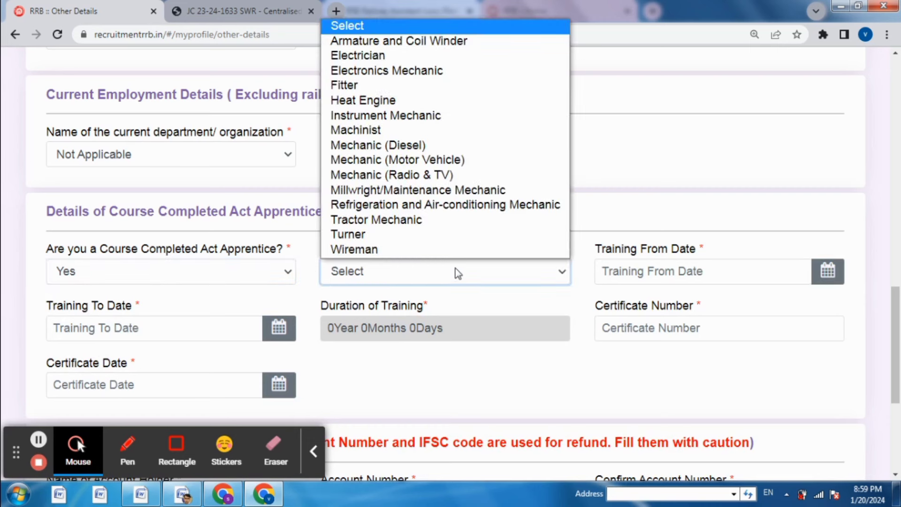
click(457, 272)
click(600, 269)
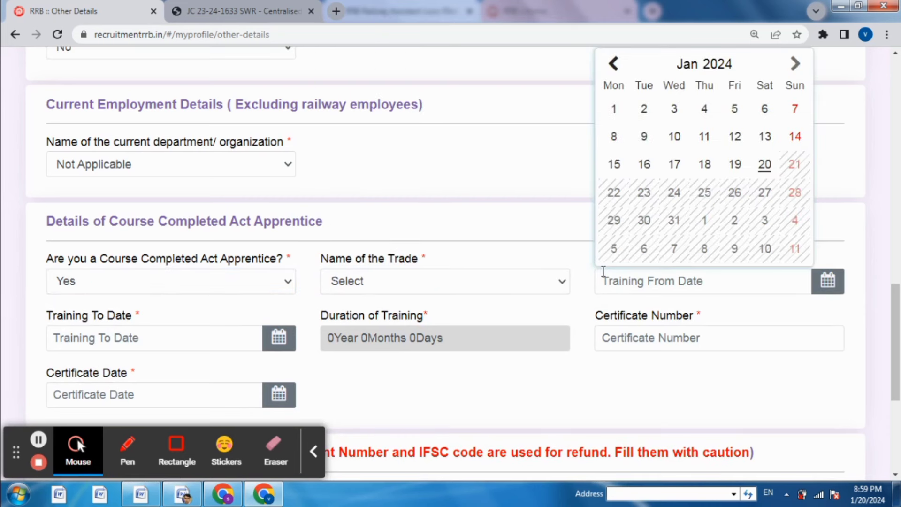
click(139, 333)
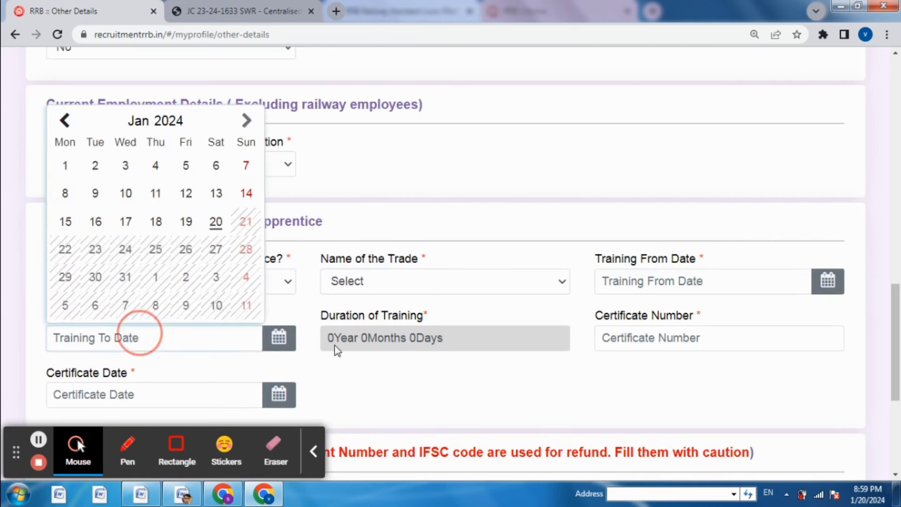
click(408, 342)
click(642, 338)
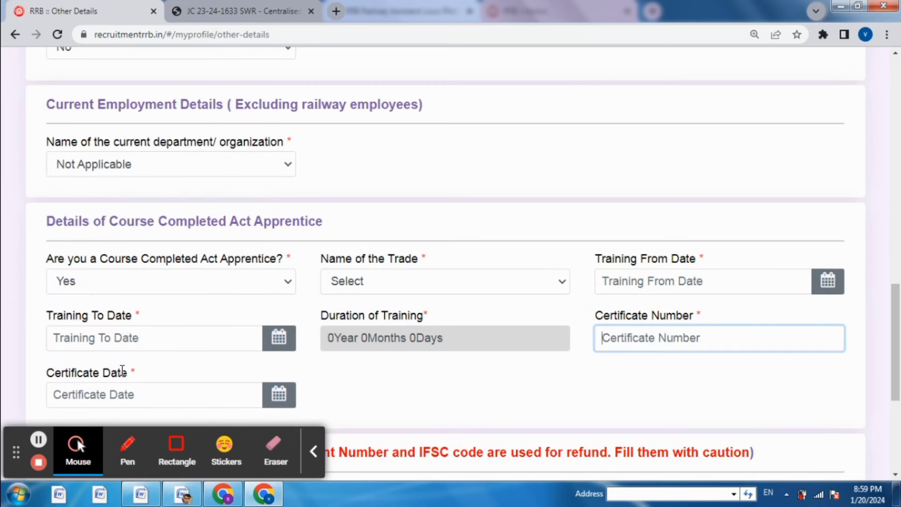
Set the Course Completed Act Apprentice answer to No
click(96, 276)
click(81, 330)
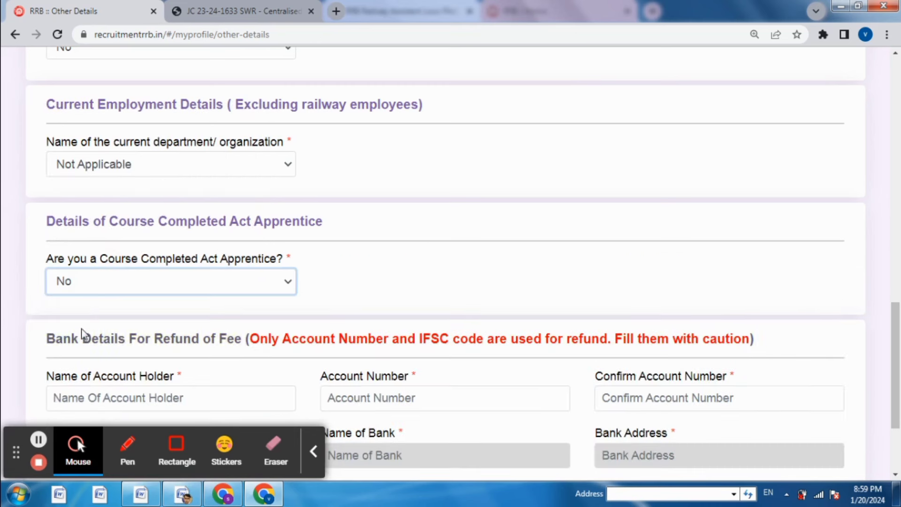
Mark the account holder, account number, confirm account number, IFSC code and its confirmation with red rectangles, and clear the marks
drag(896, 324, 899, 383)
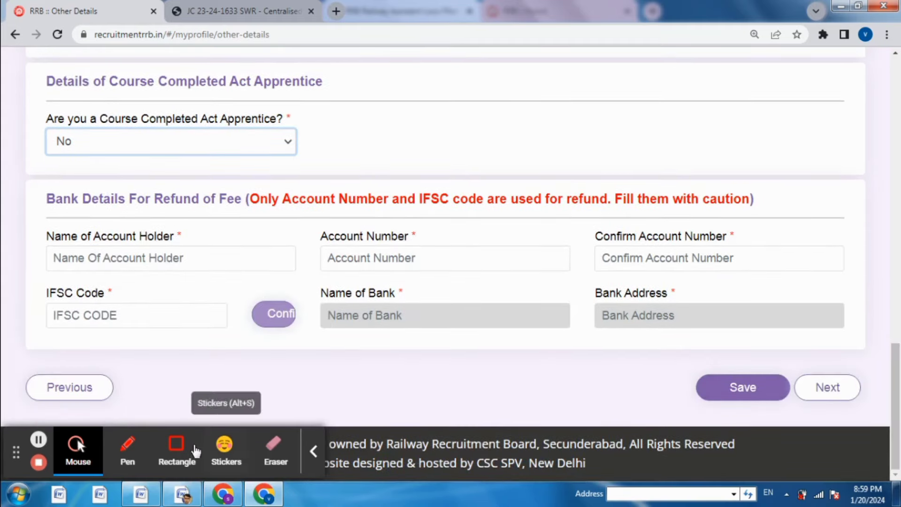
click(176, 443)
drag(67, 255, 141, 265)
drag(378, 252, 427, 259)
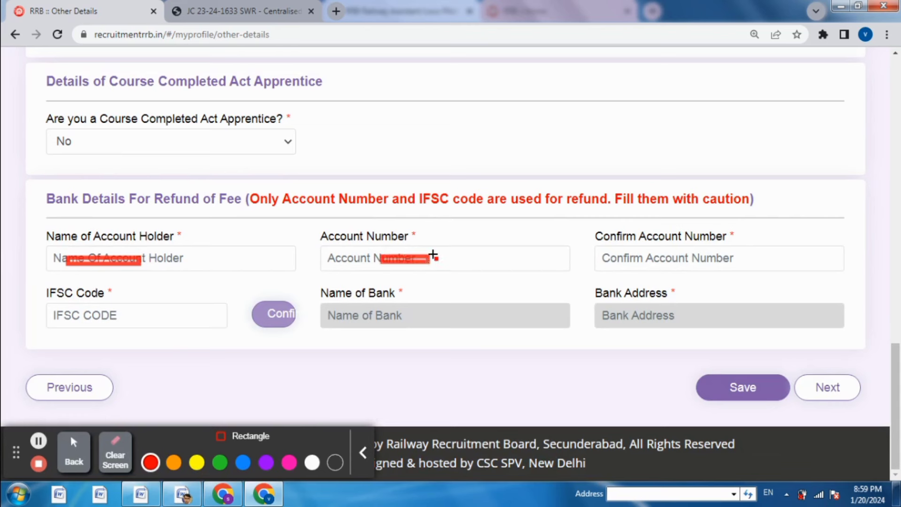
mouse_move(621, 258)
mouse_down()
mouse_move(676, 256)
mouse_move(671, 262)
mouse_up()
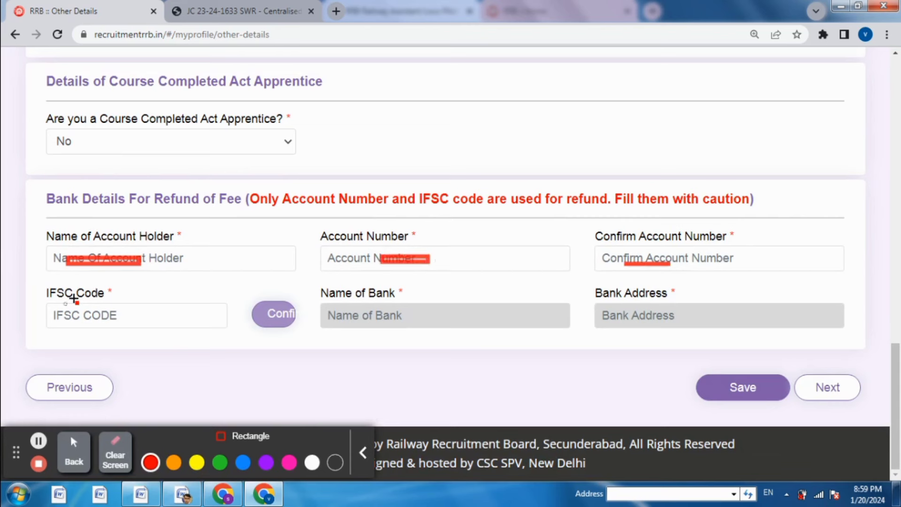
drag(66, 308, 123, 310)
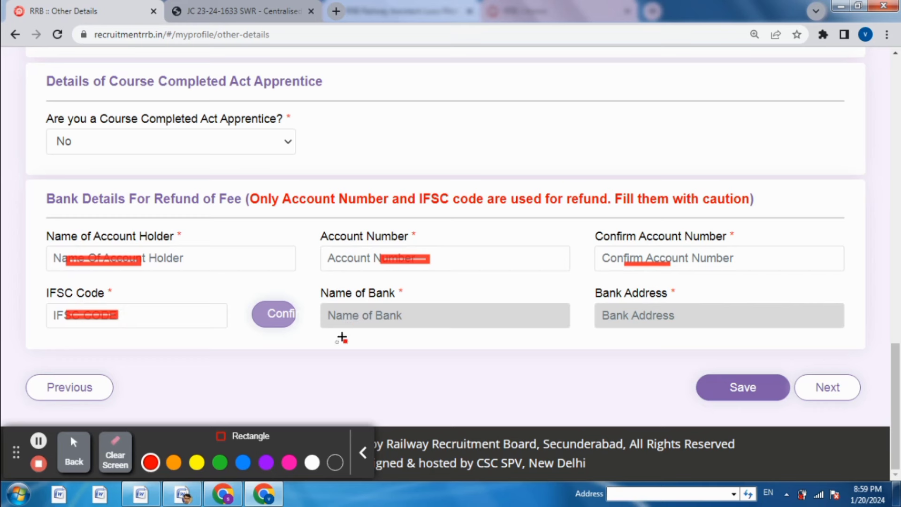
drag(247, 289, 307, 329)
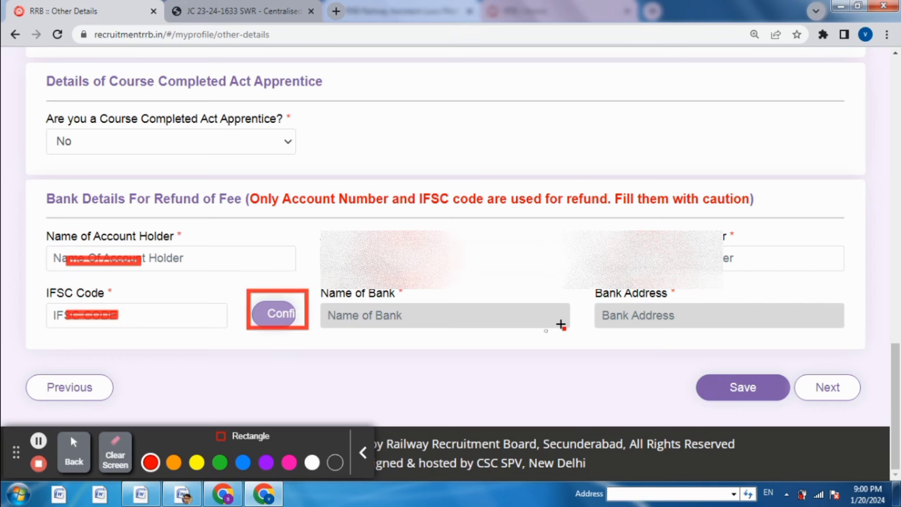
click(116, 451)
click(74, 451)
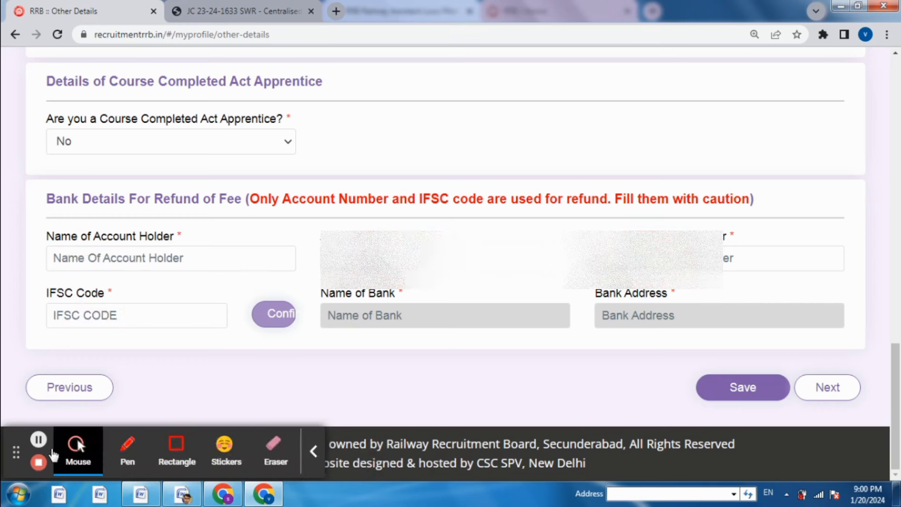
Save the Other Details with the bank refund details completed and proceed to Educational Qualification
click(39, 441)
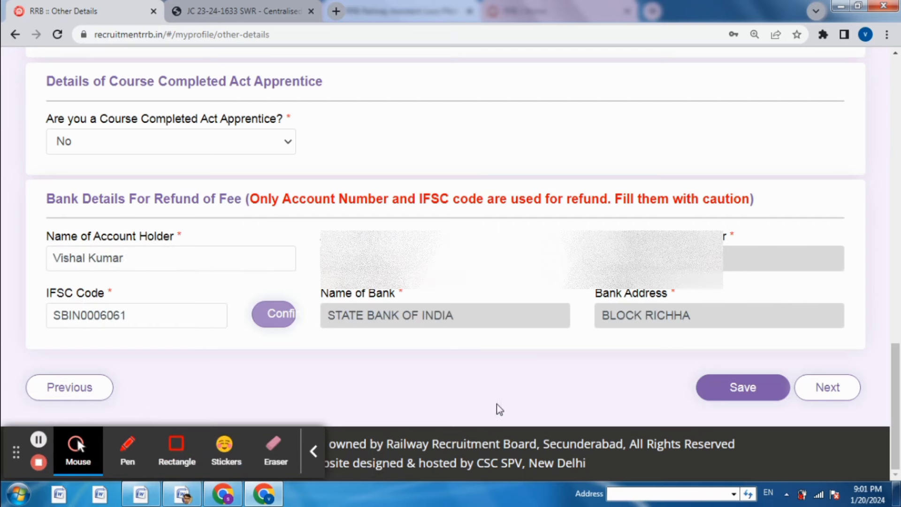
click(750, 389)
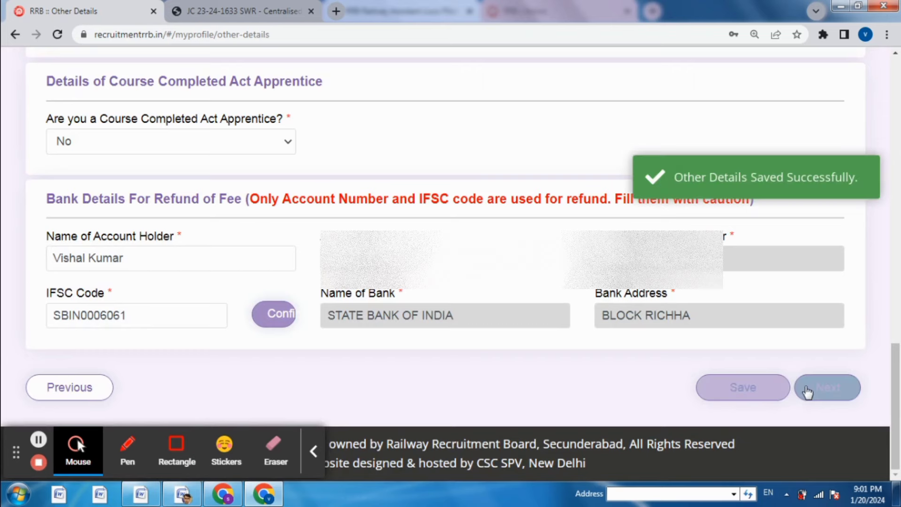
click(814, 389)
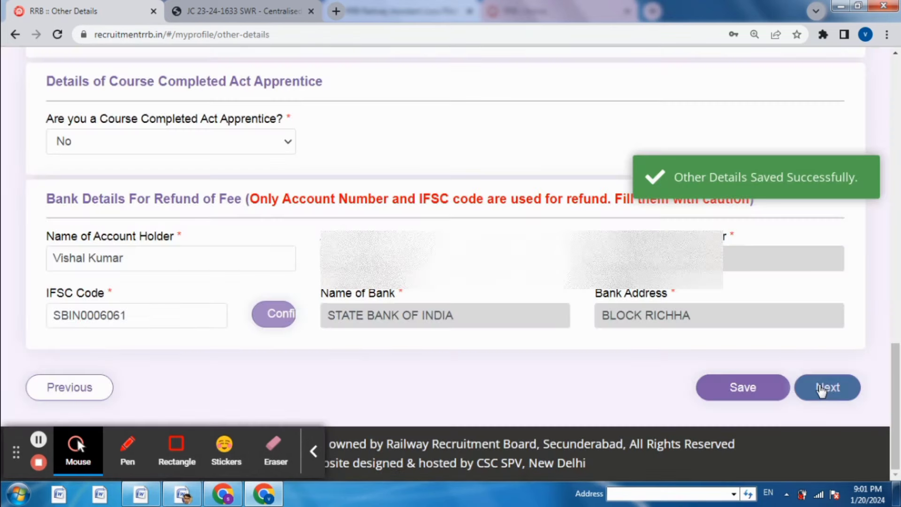
click(820, 390)
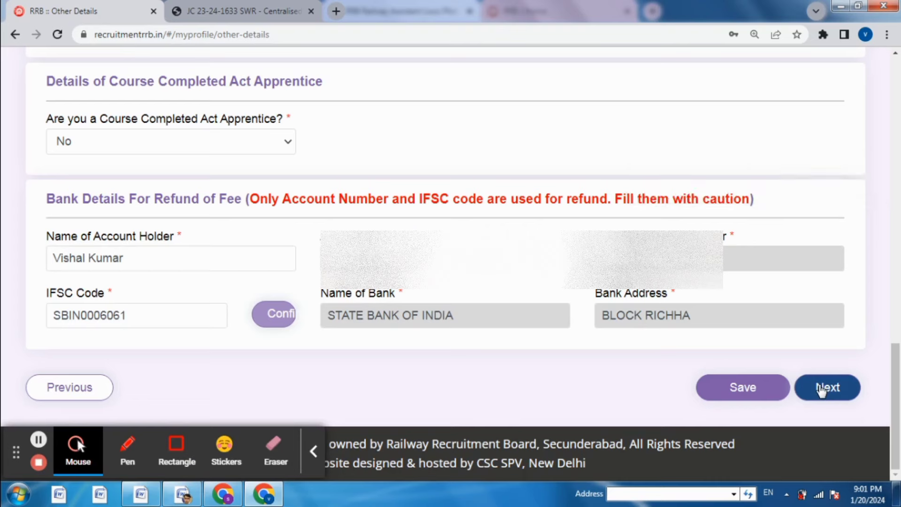
click(820, 389)
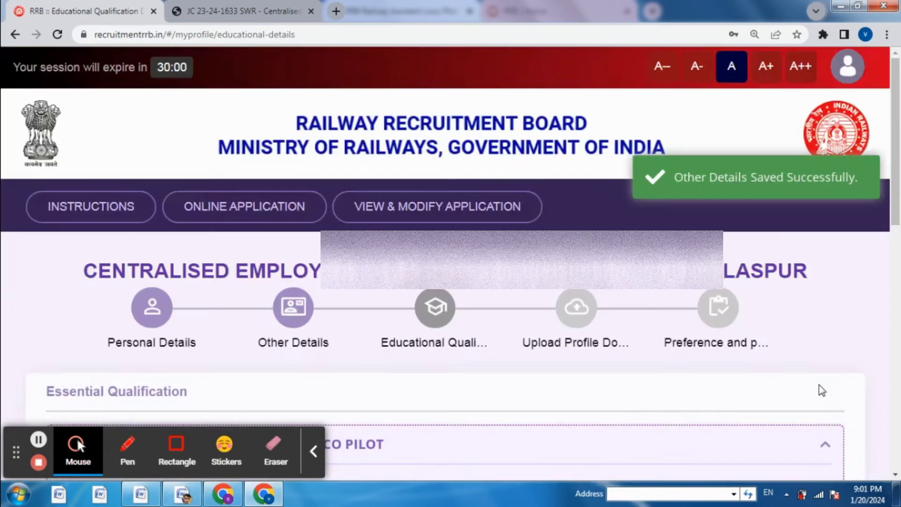
Go through the State, District, Board and Date of Passing fields of the Matriculation qualification entry
drag(895, 162, 898, 421)
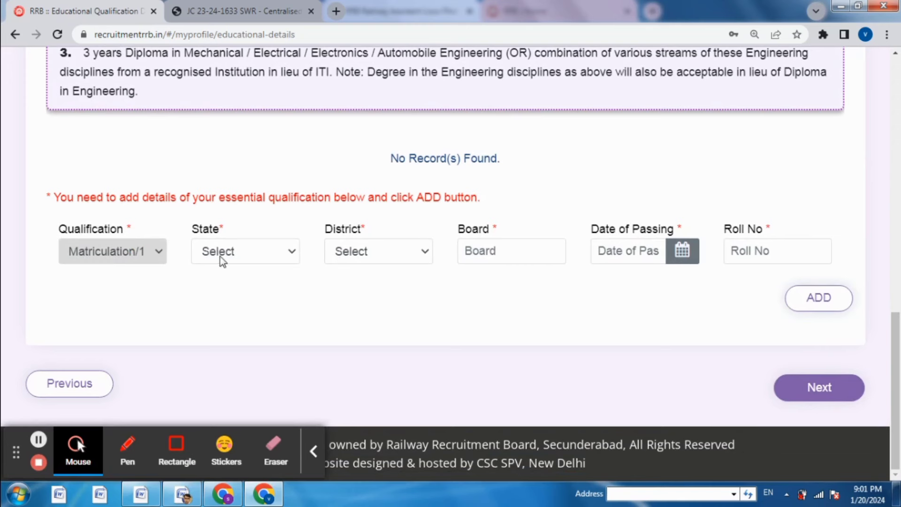
click(238, 254)
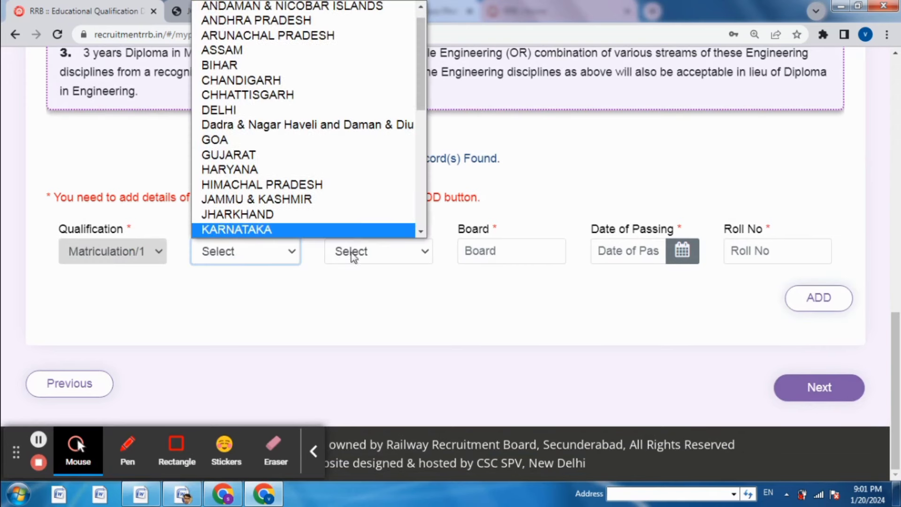
click(366, 257)
click(366, 257)
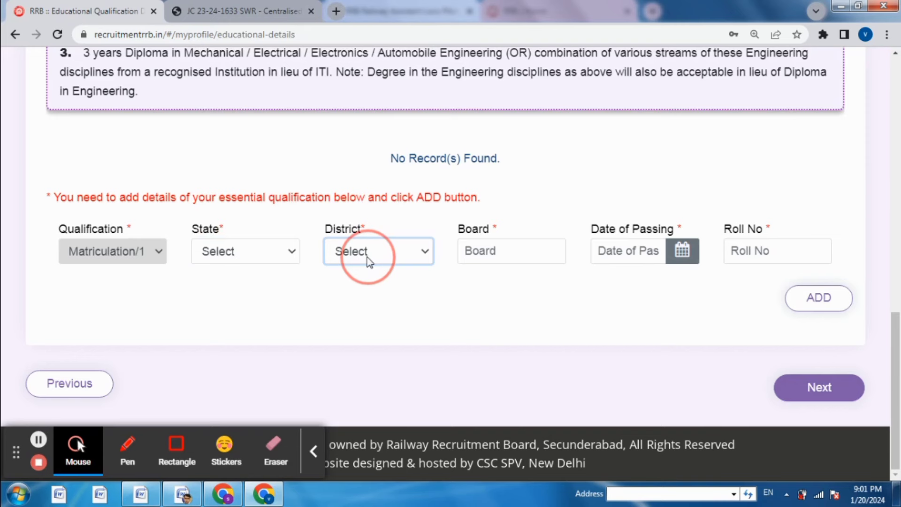
click(559, 257)
click(599, 259)
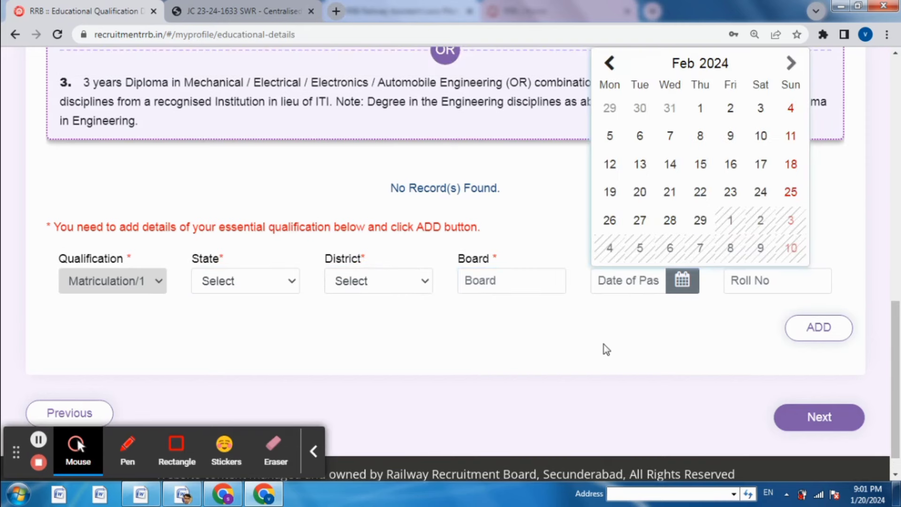
click(884, 350)
scroll(897, 371, down, 1)
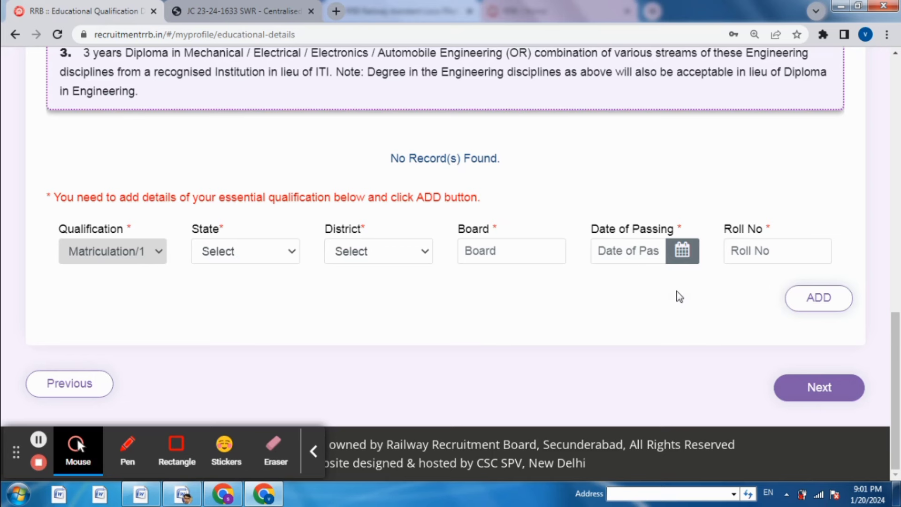
Add the Matriculation qualification with its roll number, state UTTAR PRADESH, district Barabanki, board up board and passing date 17/05/2018
click(226, 253)
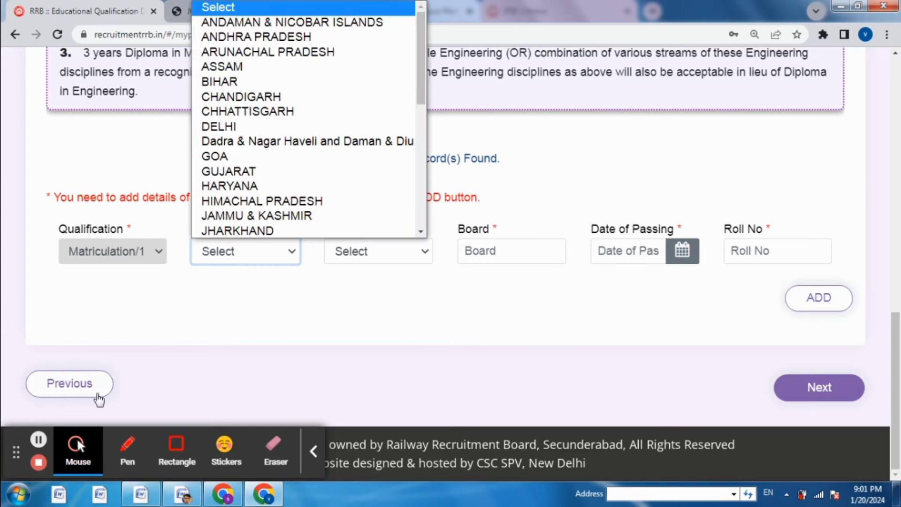
click(39, 439)
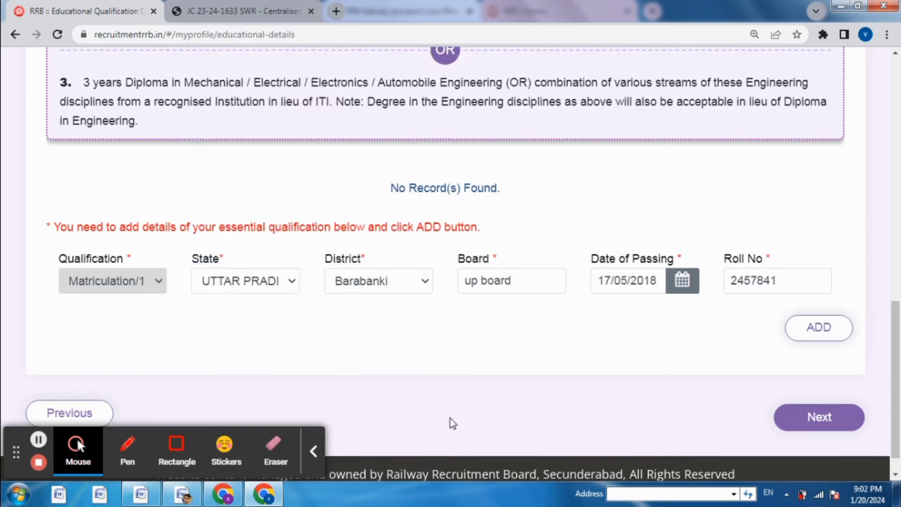
click(813, 328)
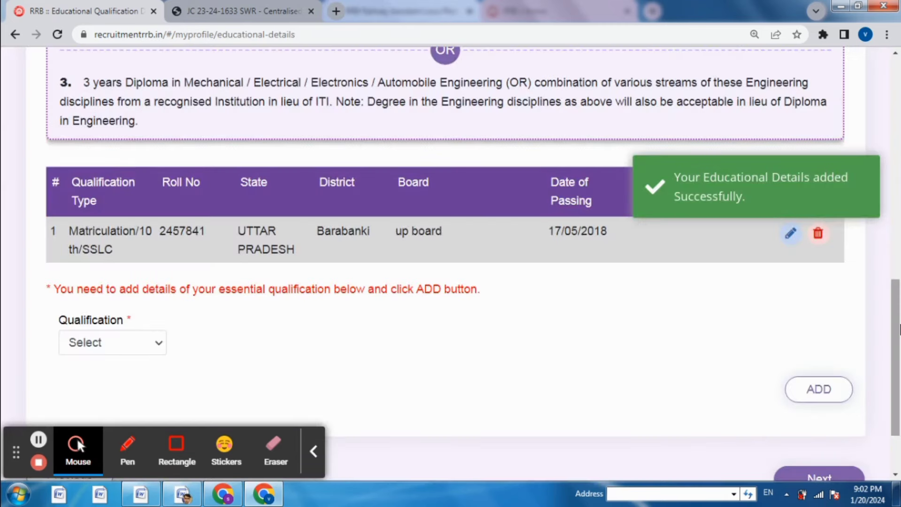
Start an ITI qualification entry with trade Fitter, state UTTAR PRADESH and district Barabanki
drag(898, 329, 898, 354)
click(101, 269)
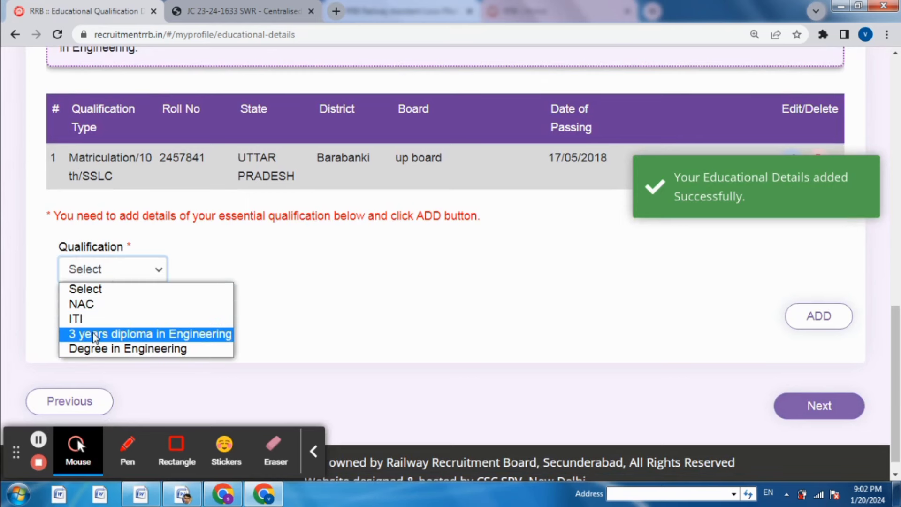
click(80, 319)
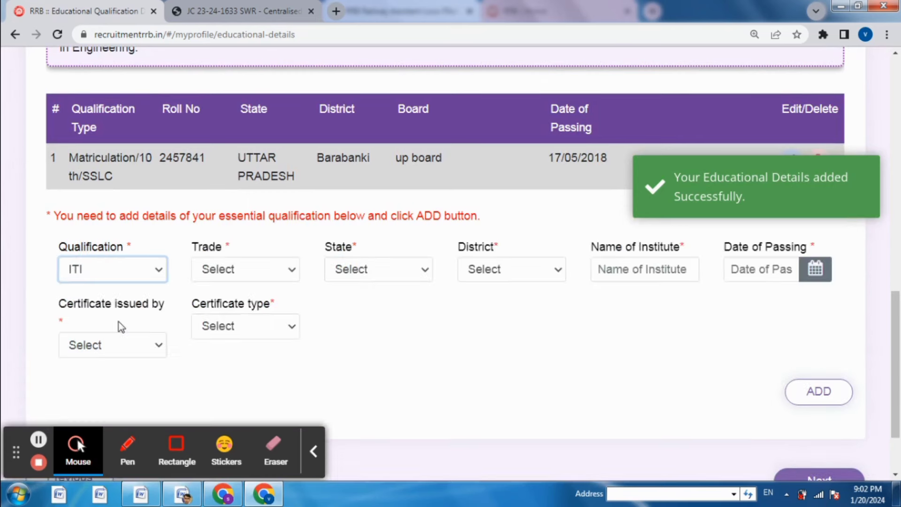
click(223, 277)
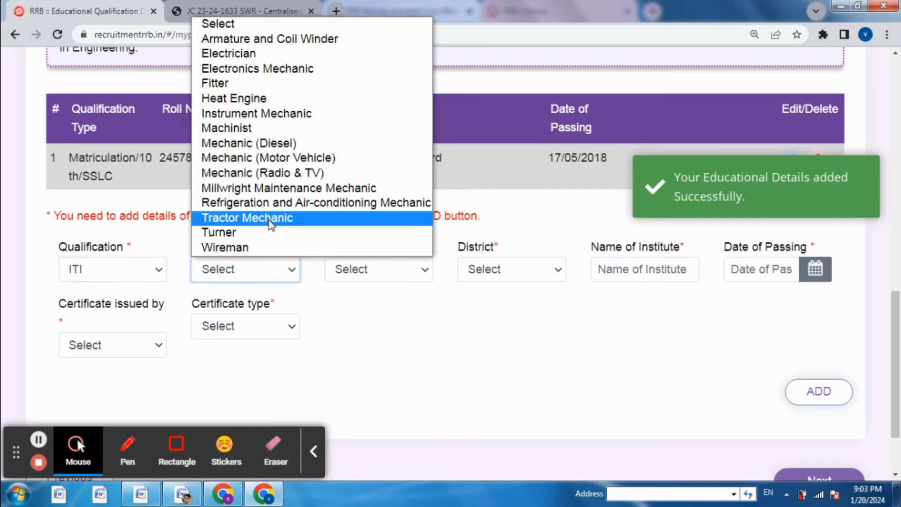
click(240, 84)
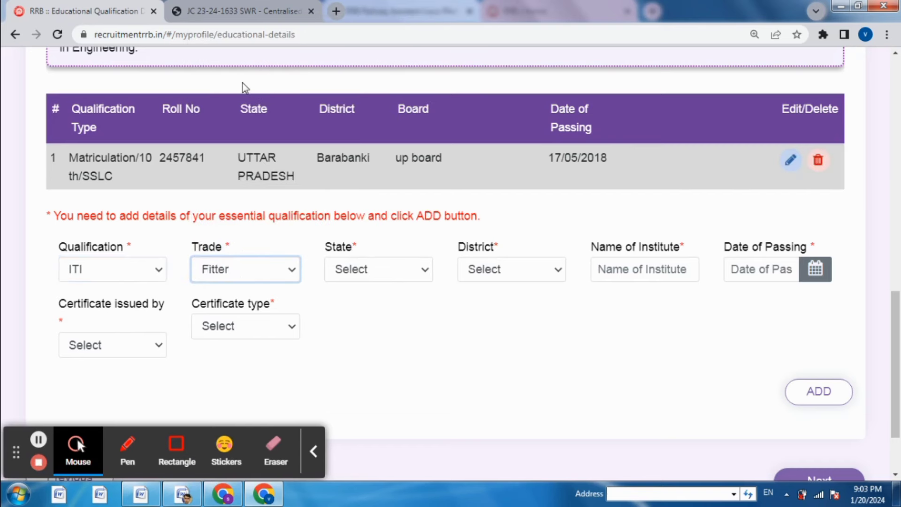
click(392, 270)
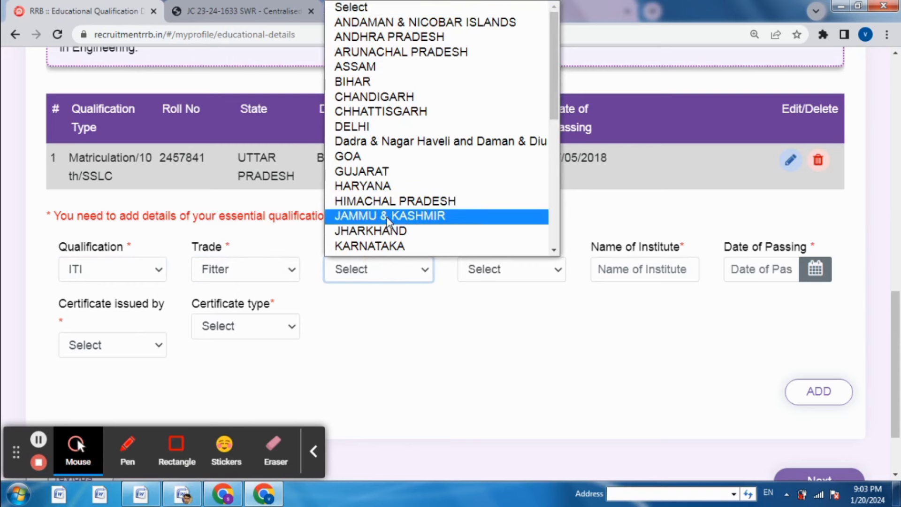
key(u)
key(Return)
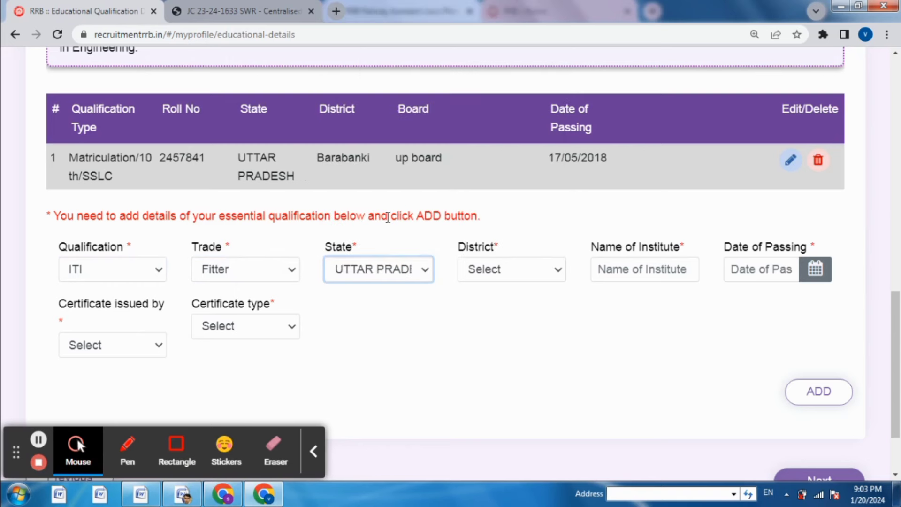
click(500, 272)
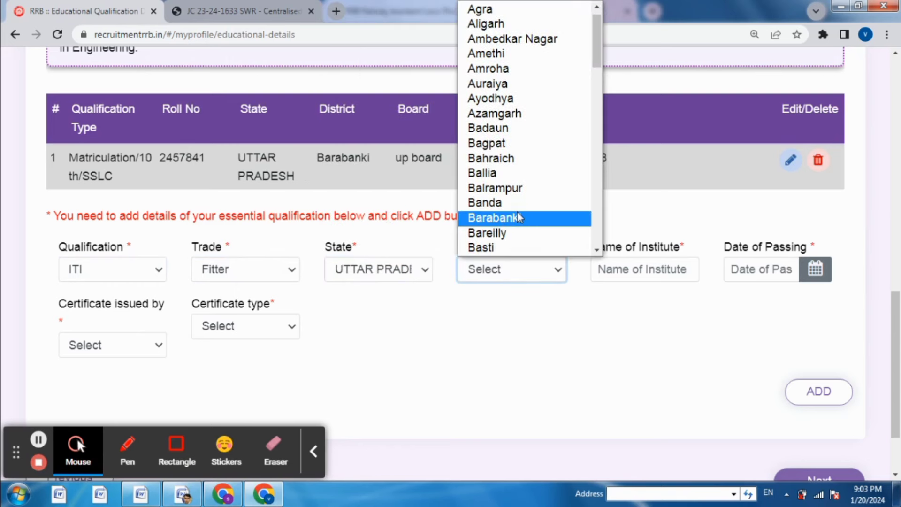
click(497, 217)
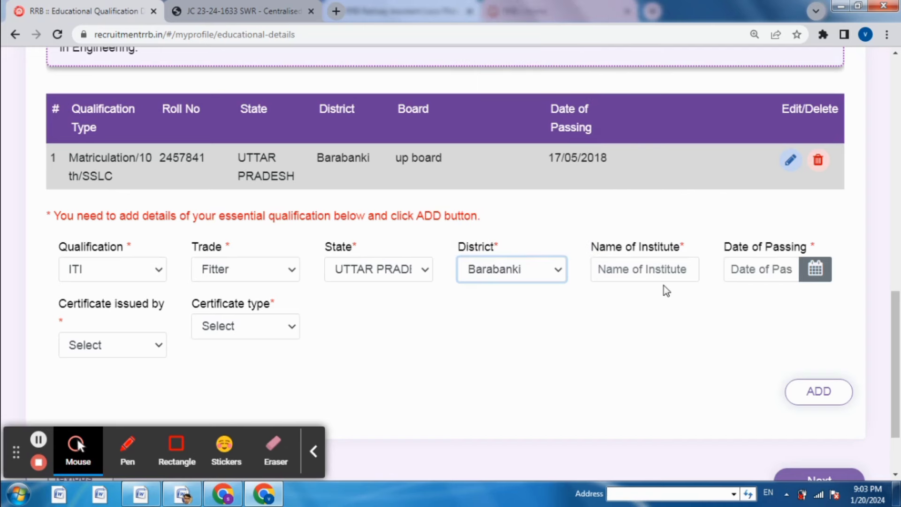
Add the ITI qualification with institute j g college of iti, passing date 19/05/2021, issuer NCVT and certificate type National Trade certificate(NTC)
click(656, 269)
click(748, 272)
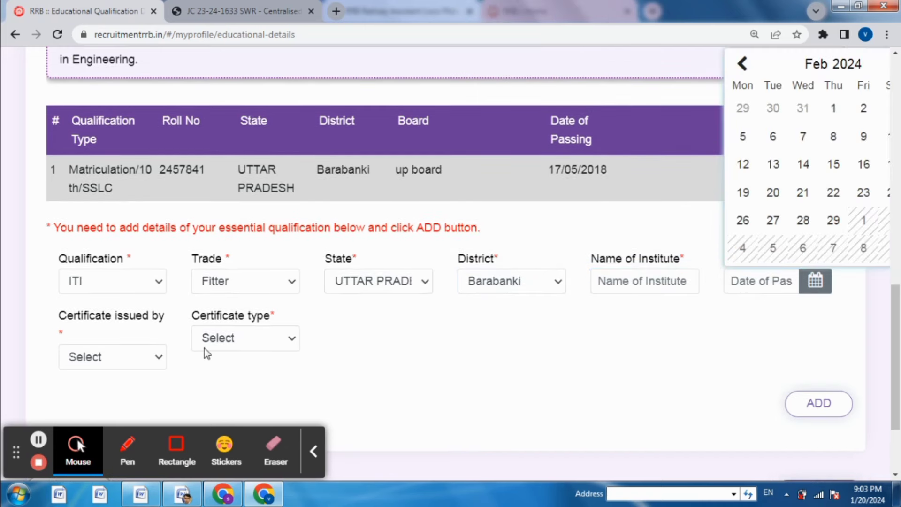
click(145, 364)
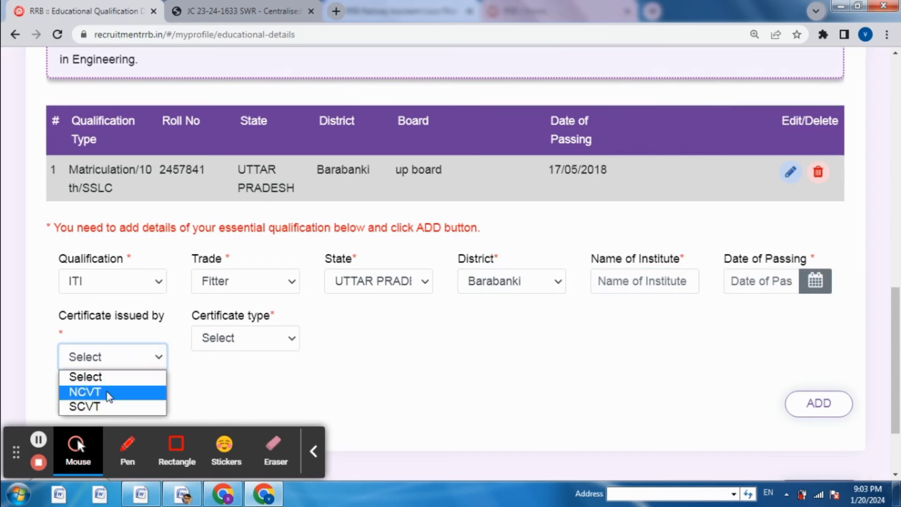
click(85, 392)
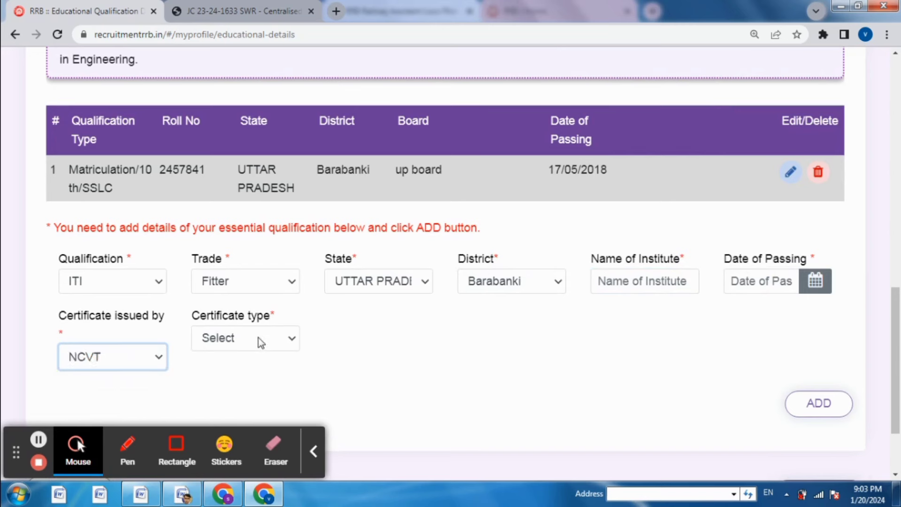
click(259, 338)
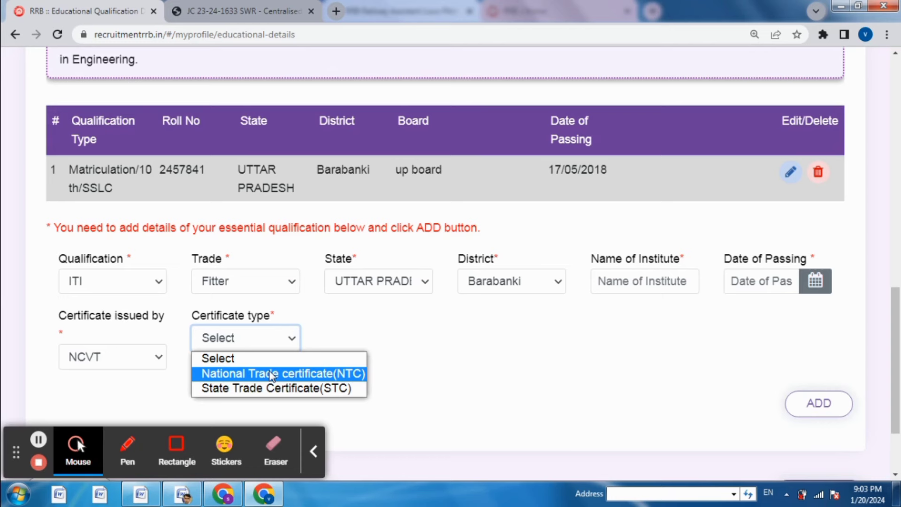
click(270, 373)
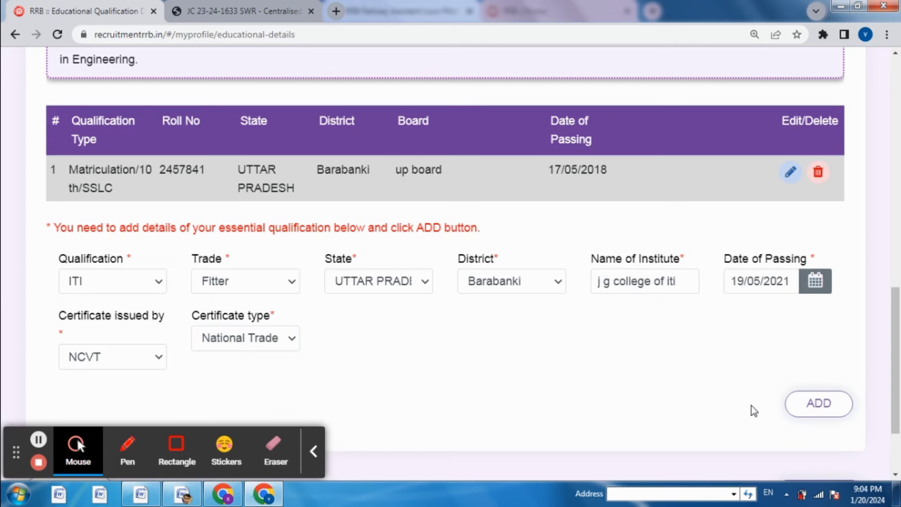
click(833, 410)
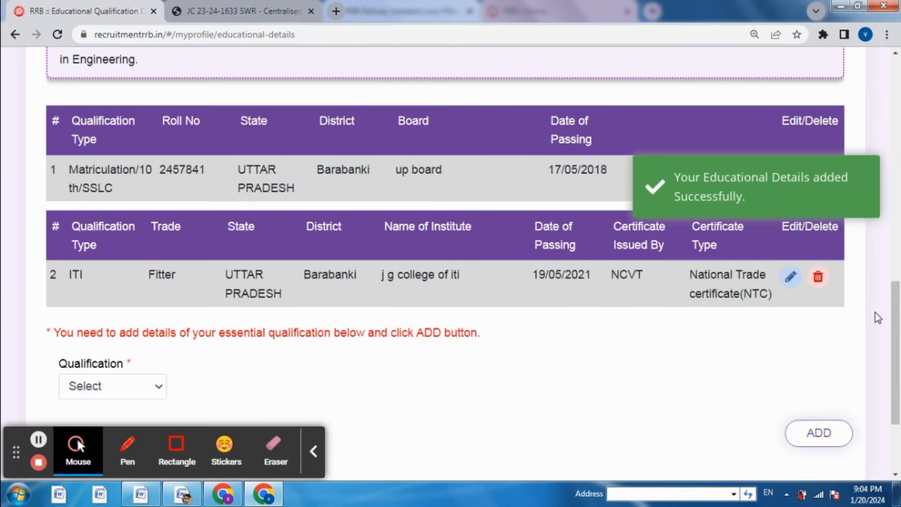
Check the remaining qualification options without adding another, and proceed to the profile document upload
scroll(897, 300, down, 3)
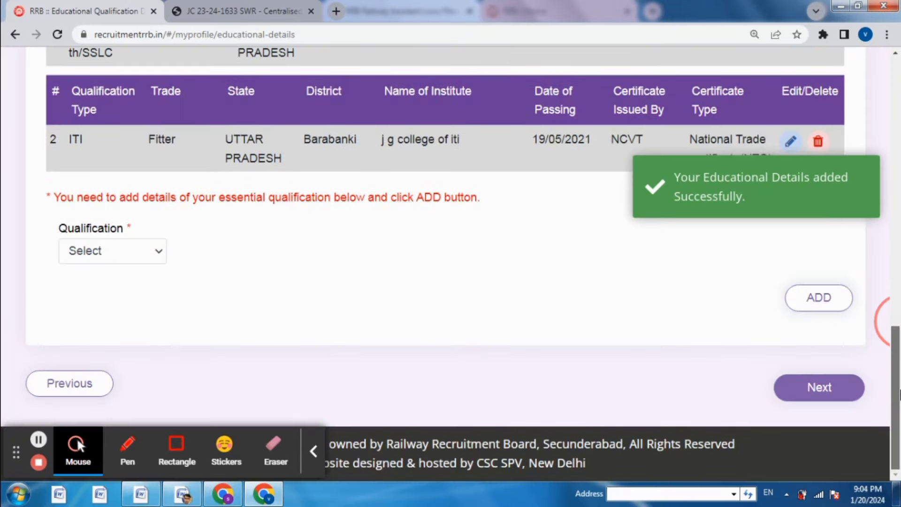
click(131, 253)
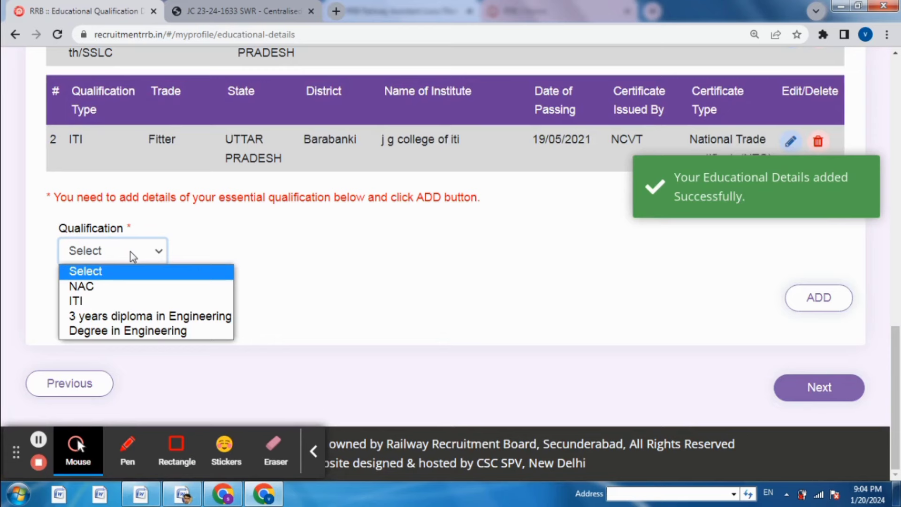
click(445, 307)
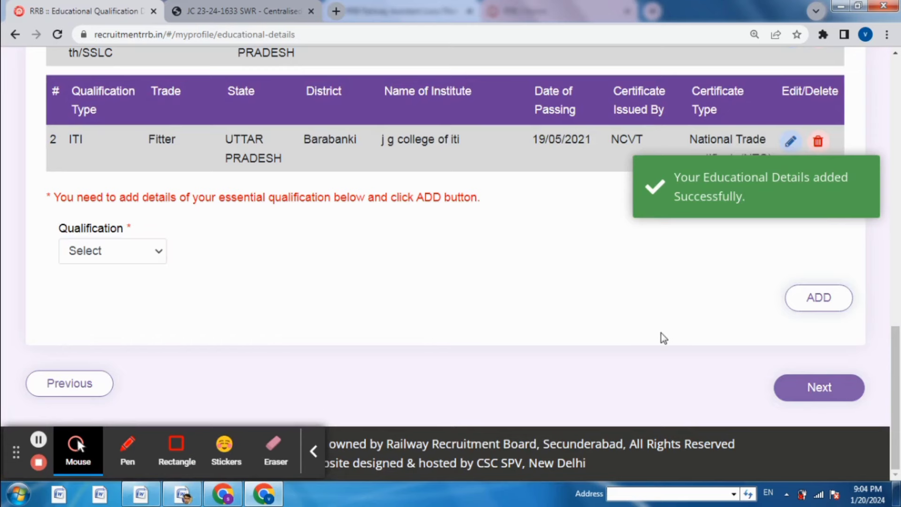
click(791, 387)
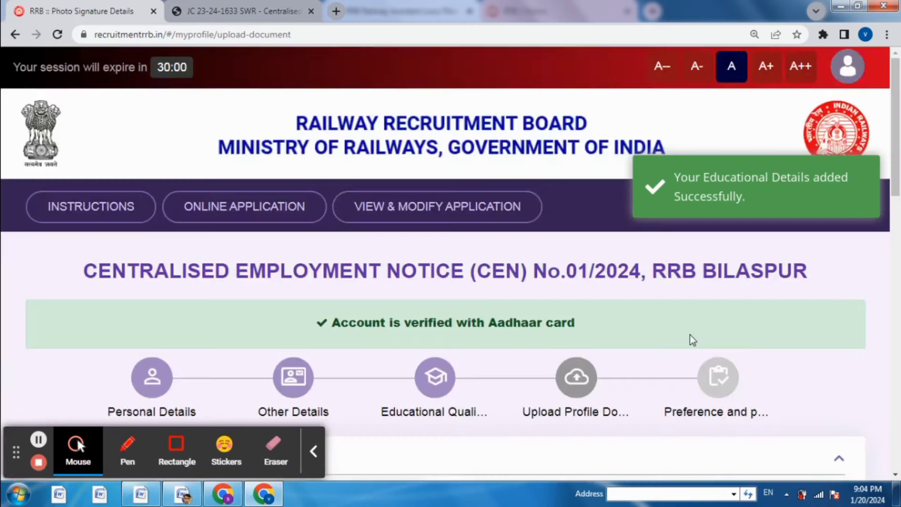
Choose the applicant's photograph file, adjust its crop frame slightly and accept the cropped photo
mouse_move(896, 151)
mouse_down()
mouse_move(899, 469)
mouse_move(899, 309)
mouse_up()
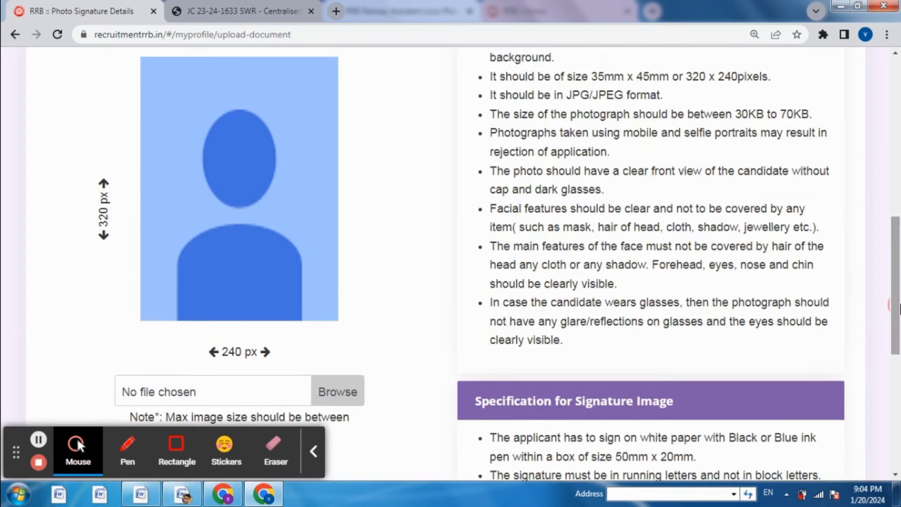
click(38, 437)
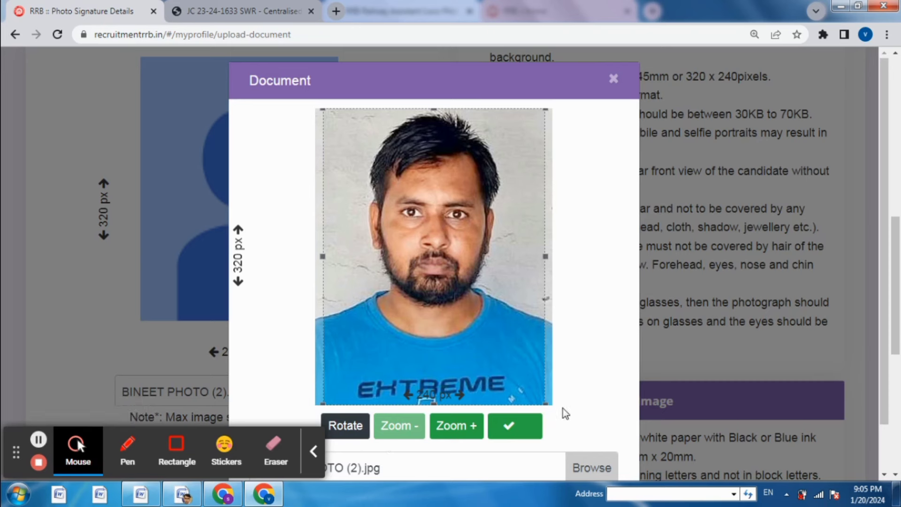
click(478, 317)
drag(478, 317, 484, 316)
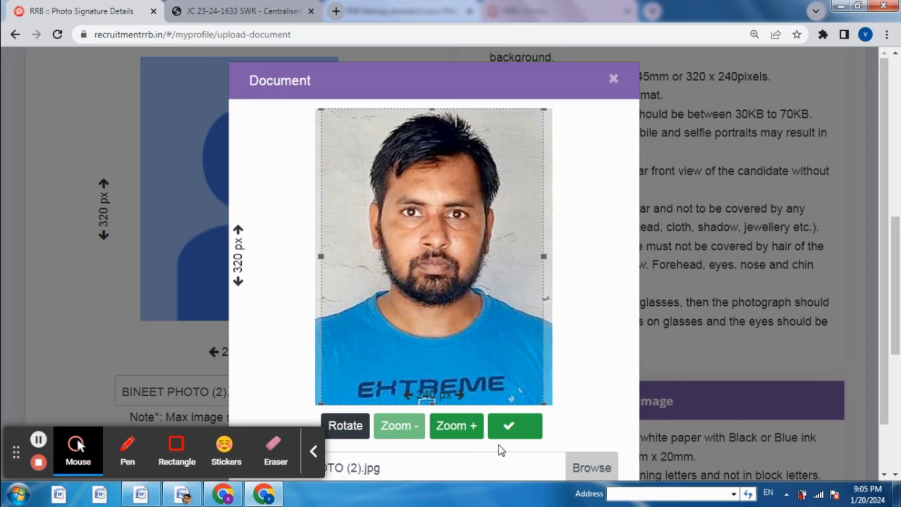
click(512, 427)
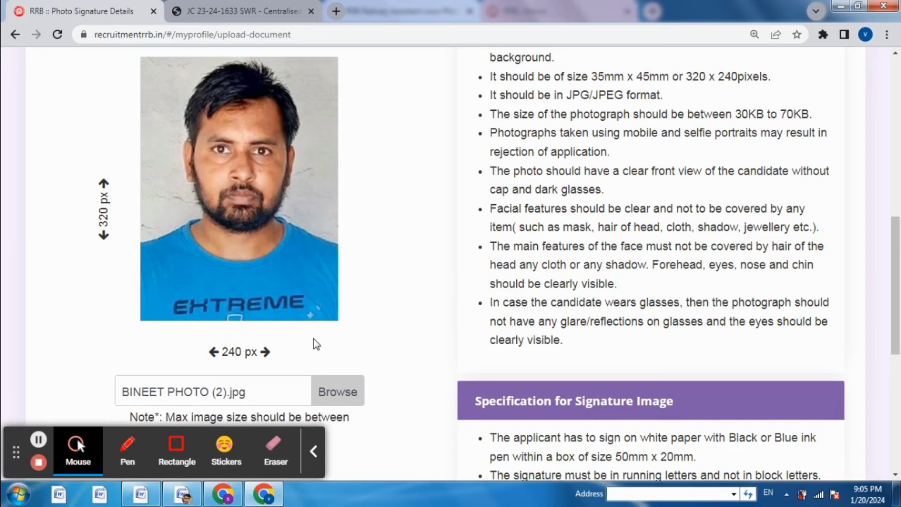
Add the applicant's signature image, upload and save the documents, and proceed to the preference page
drag(894, 235, 893, 331)
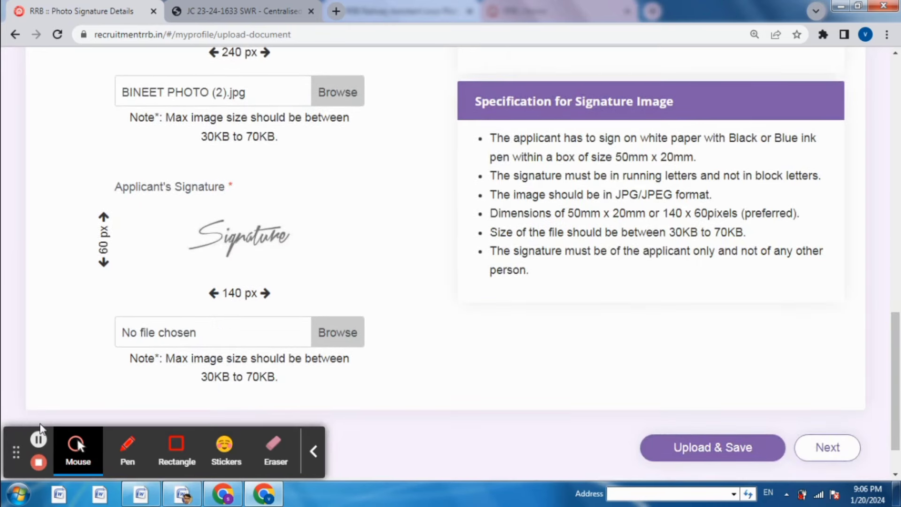
click(39, 440)
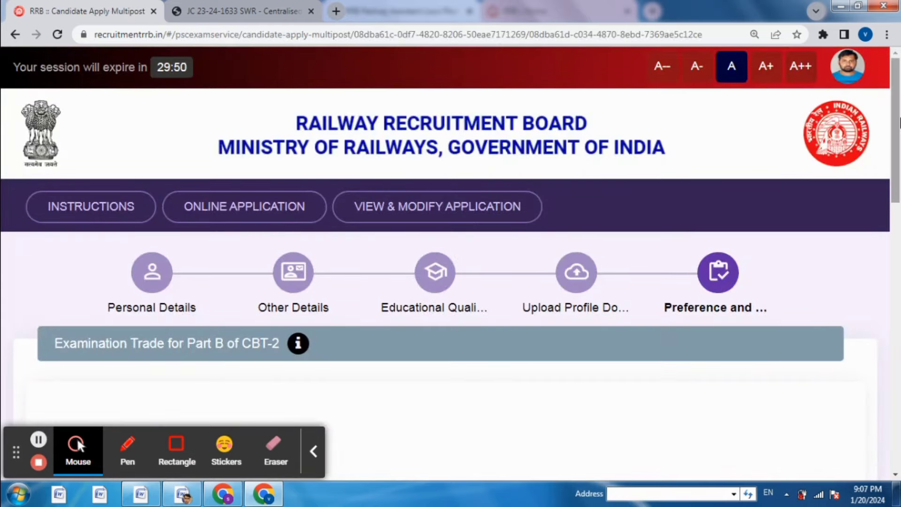
Set the order of preference for ASSISTANT LOCO PILOT (SECR) and declare that the post preference order was checked
drag(893, 117, 898, 284)
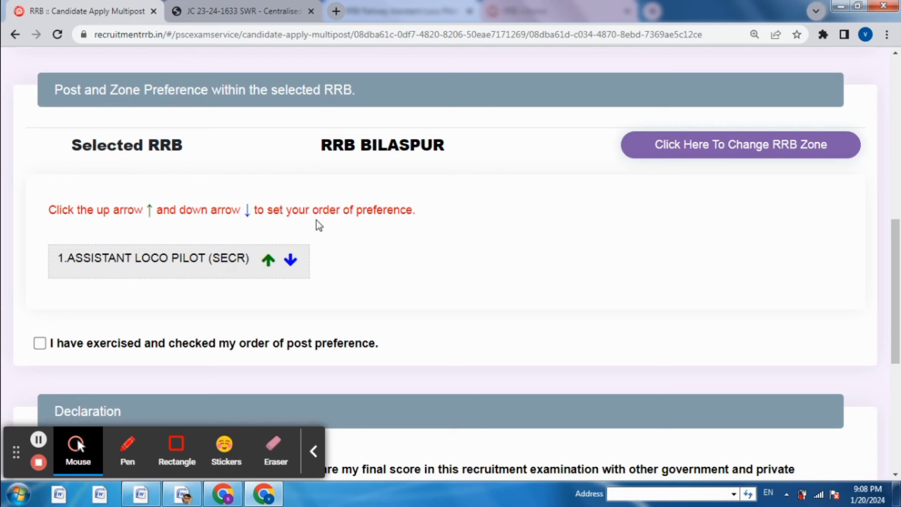
click(186, 263)
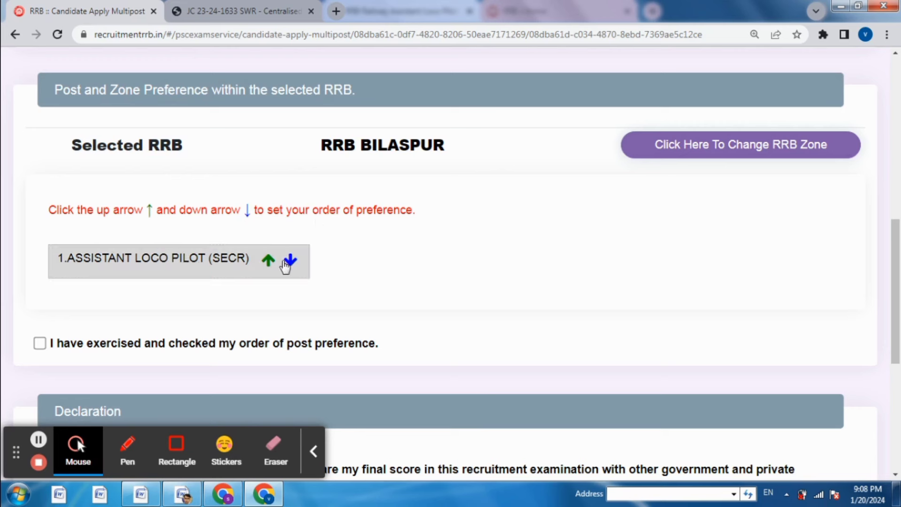
click(268, 261)
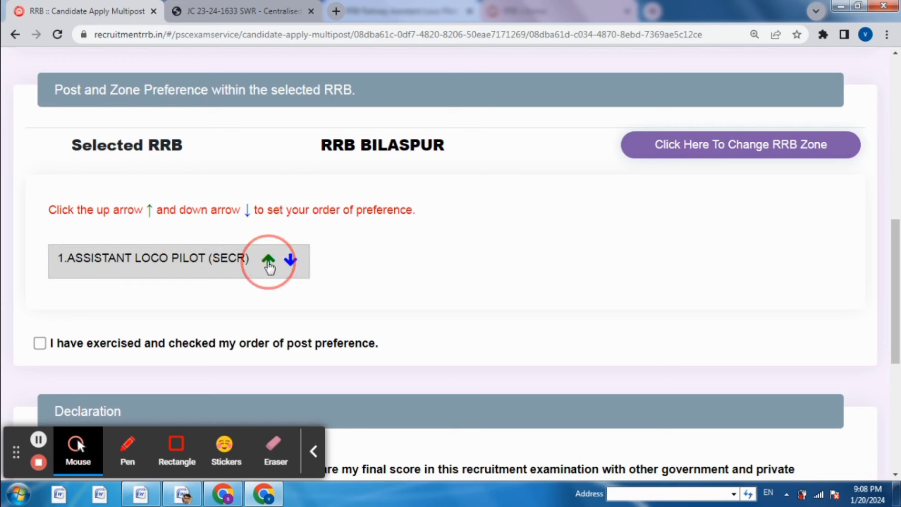
click(40, 345)
Accept the score-sharing and eligibility declarations and fill in the Place field
drag(896, 290, 898, 407)
click(35, 201)
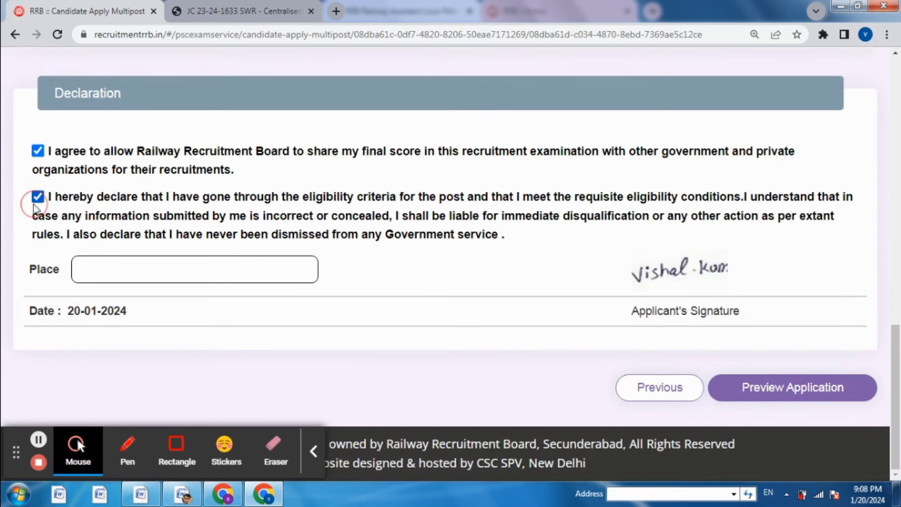
click(119, 265)
Select Fitter as the exam trade for Part B of CBT-2
scroll(41, 443, up, 10)
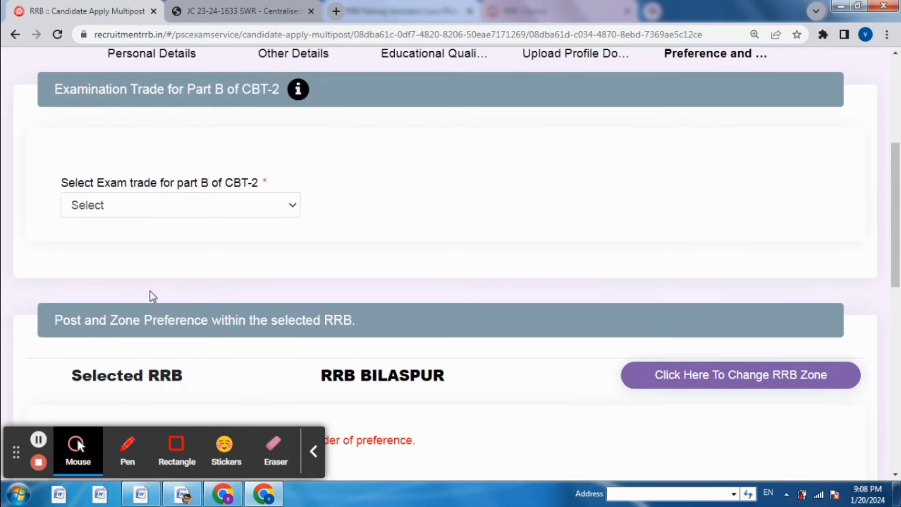
click(218, 209)
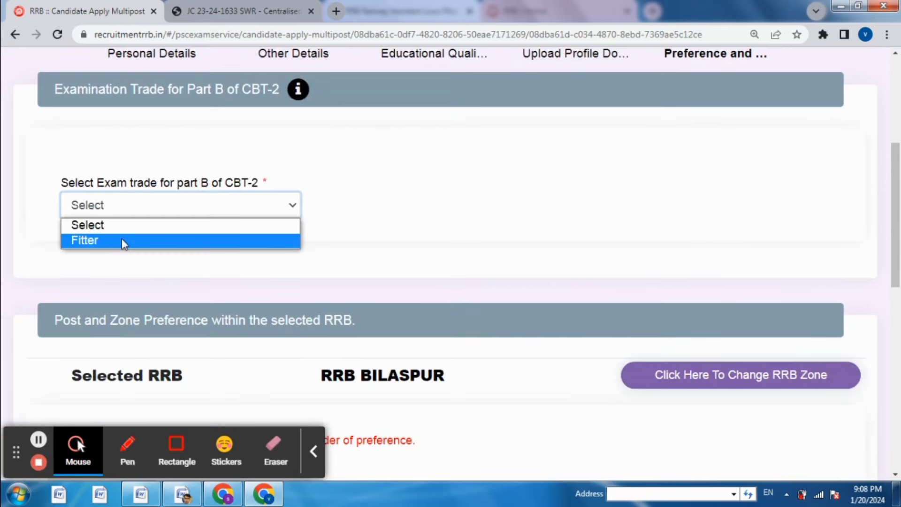
click(122, 243)
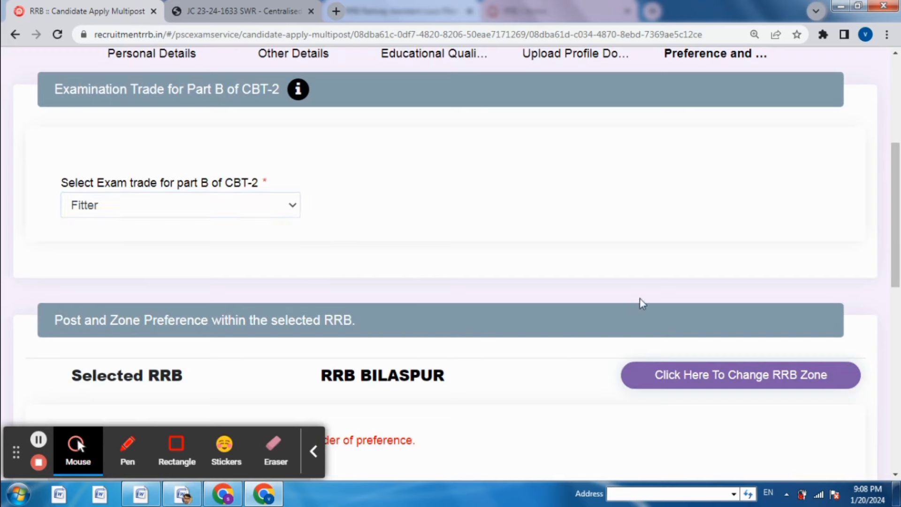
Preview the application, review its details through to the declaration, and submit it to reach payment
click(39, 439)
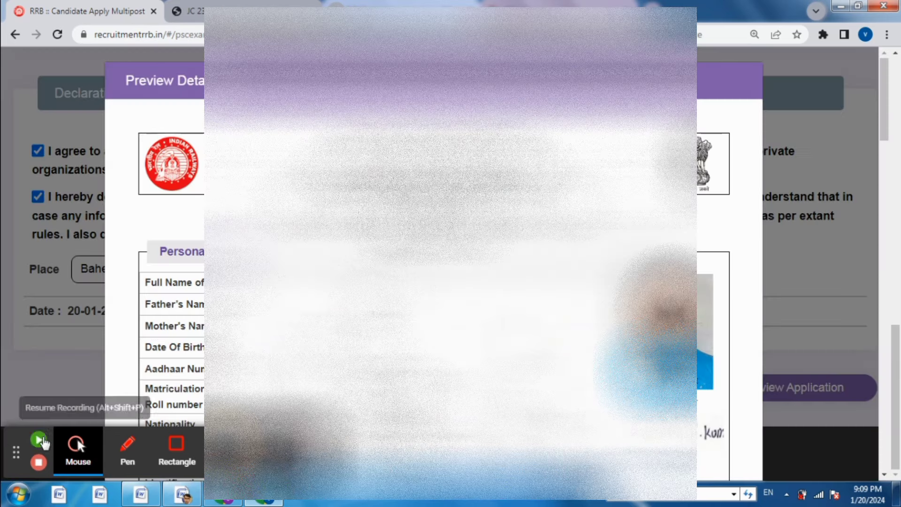
drag(882, 96, 897, 462)
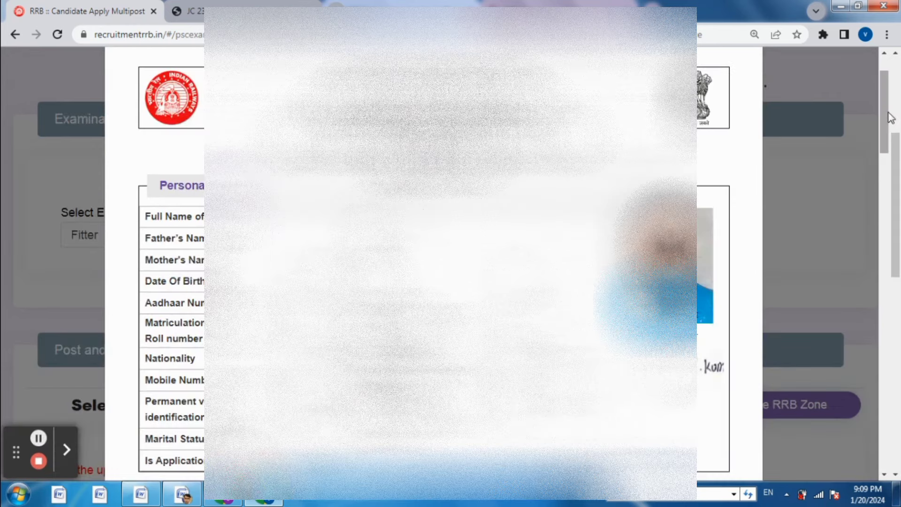
scroll(884, 111, down, 10)
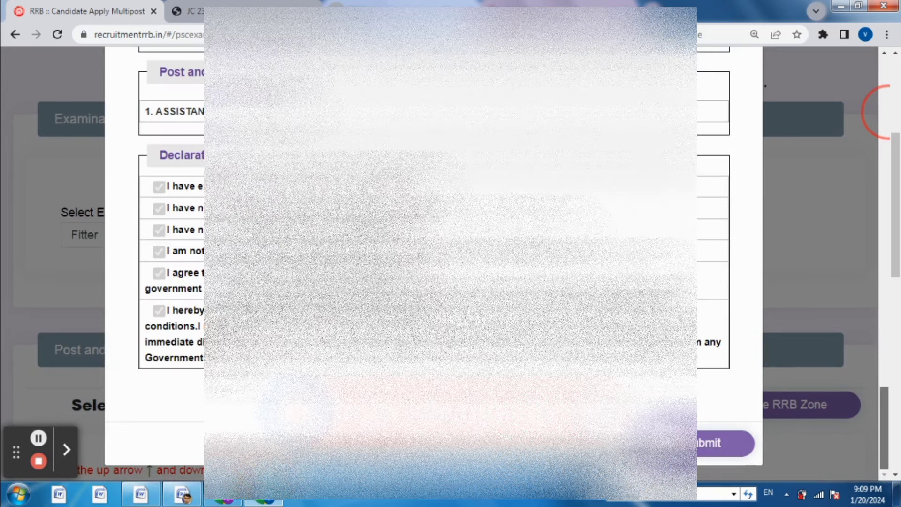
click(723, 442)
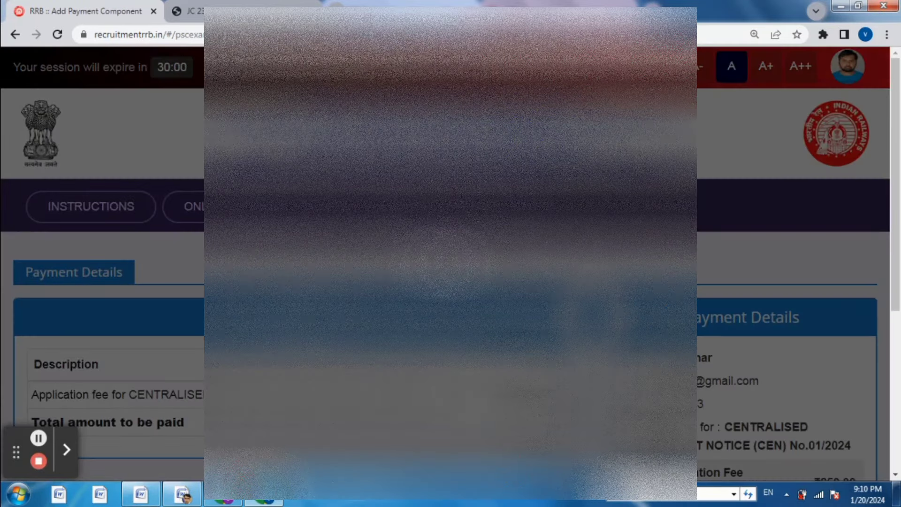
Review the application fee details for CEN No.01/2024 and proceed to the SBIePay payment gateway
scroll(896, 249, down, 3)
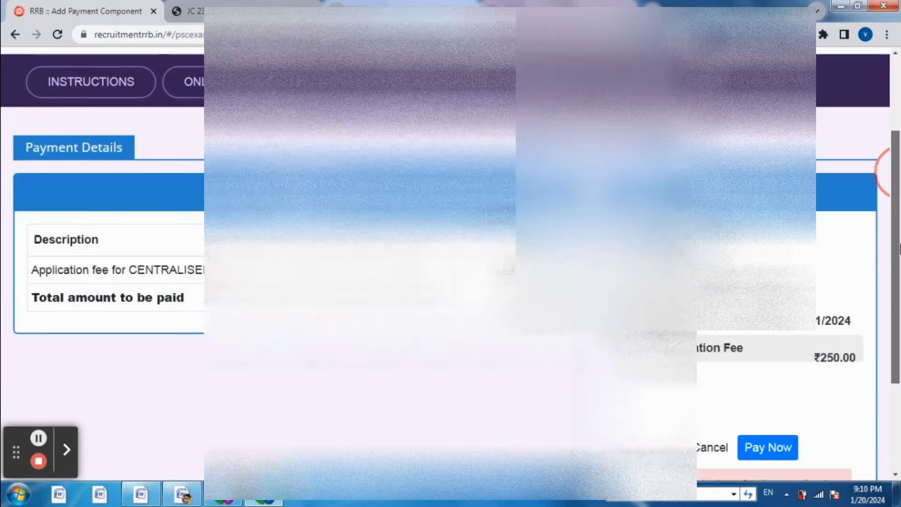
drag(899, 249, 830, 179)
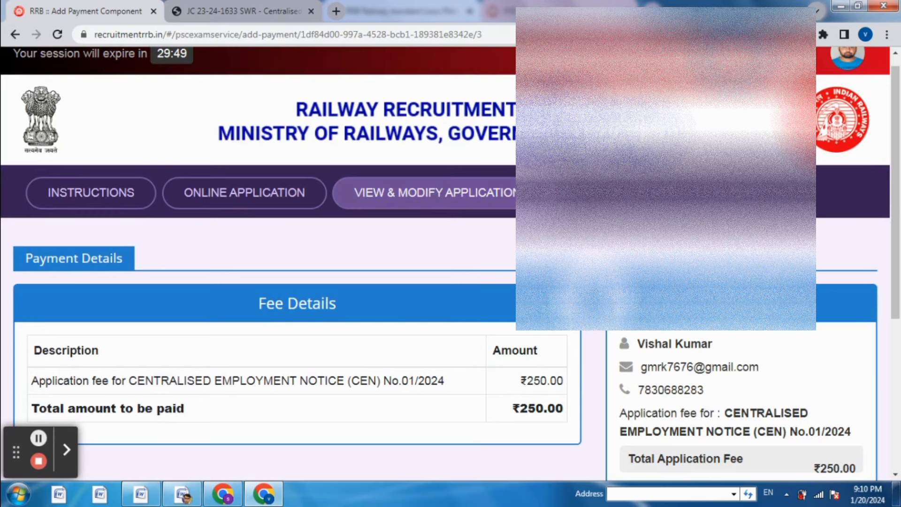
drag(898, 171, 900, 385)
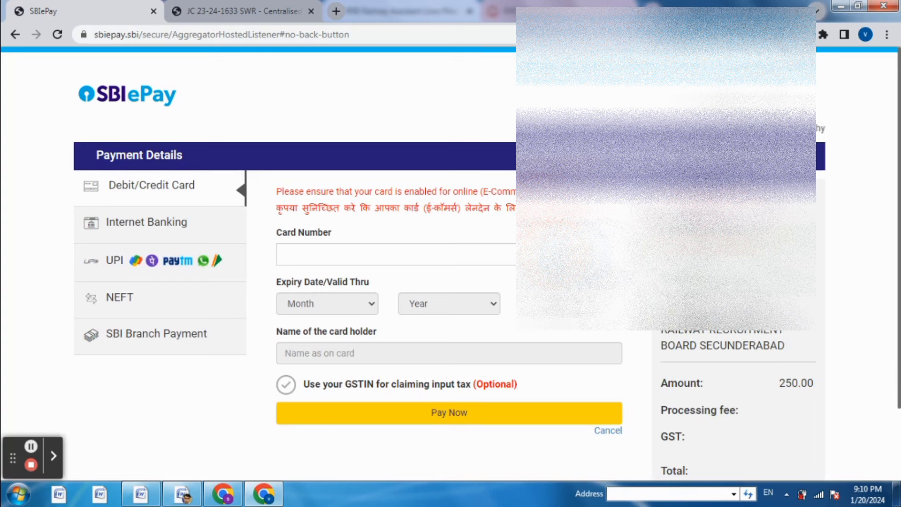
Examine the UPI QR, UPI ID, optional GSTIN and Internet Banking payment options, and return to Debit/Credit Card
click(158, 269)
click(378, 224)
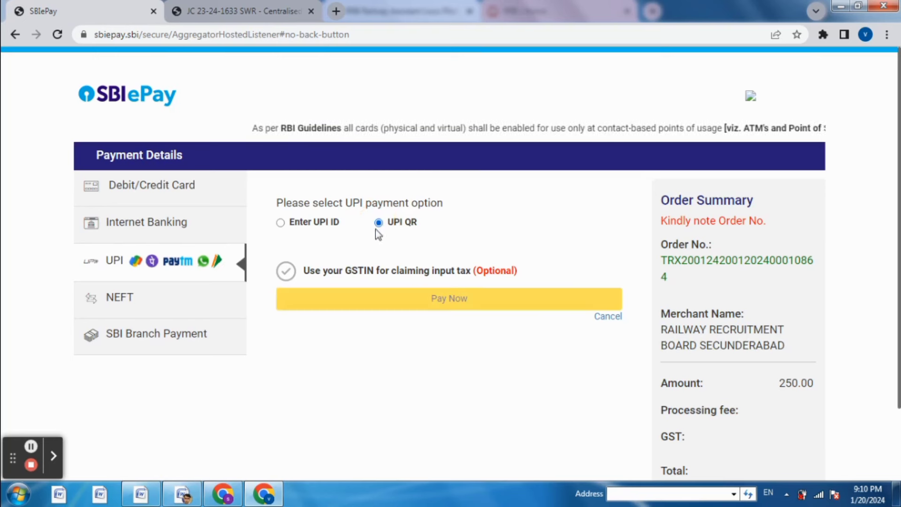
click(287, 271)
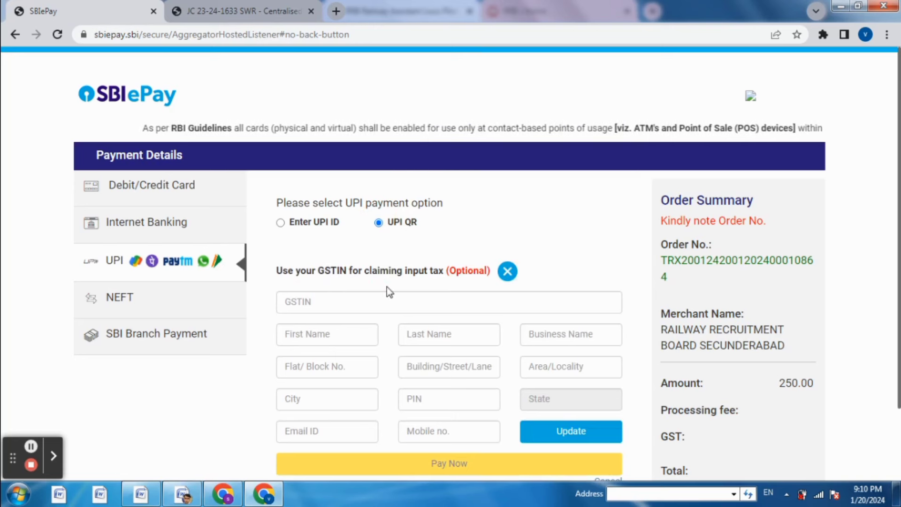
click(507, 270)
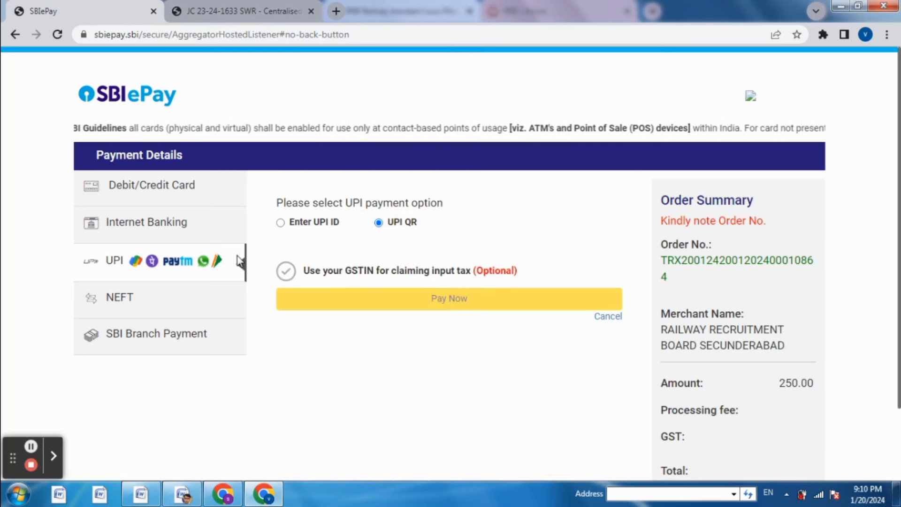
click(280, 223)
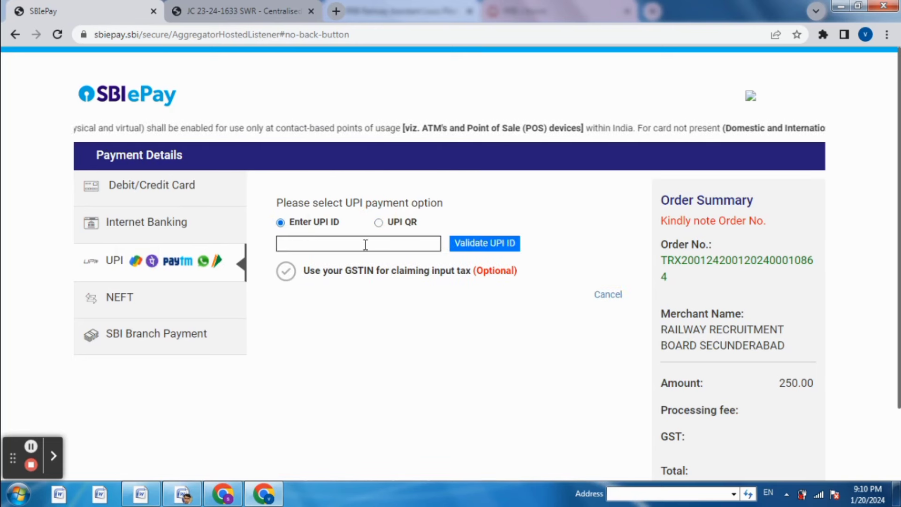
click(392, 250)
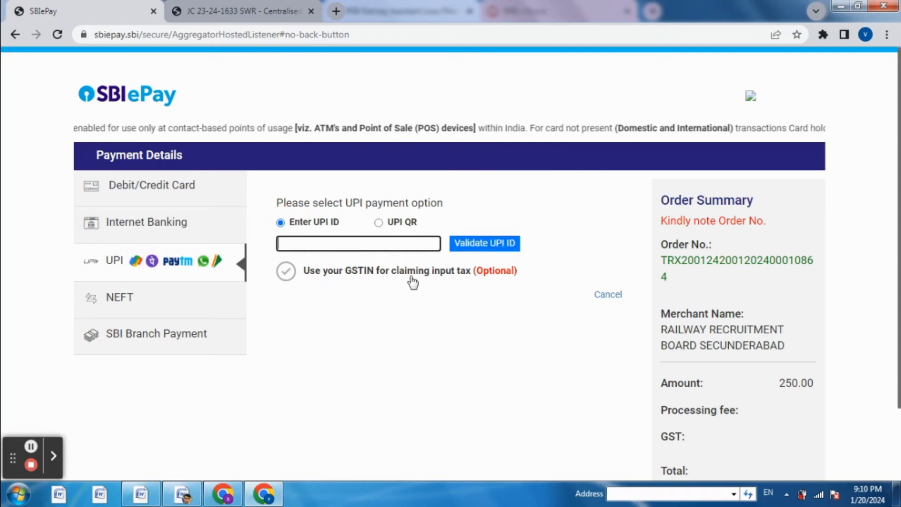
click(120, 222)
click(148, 194)
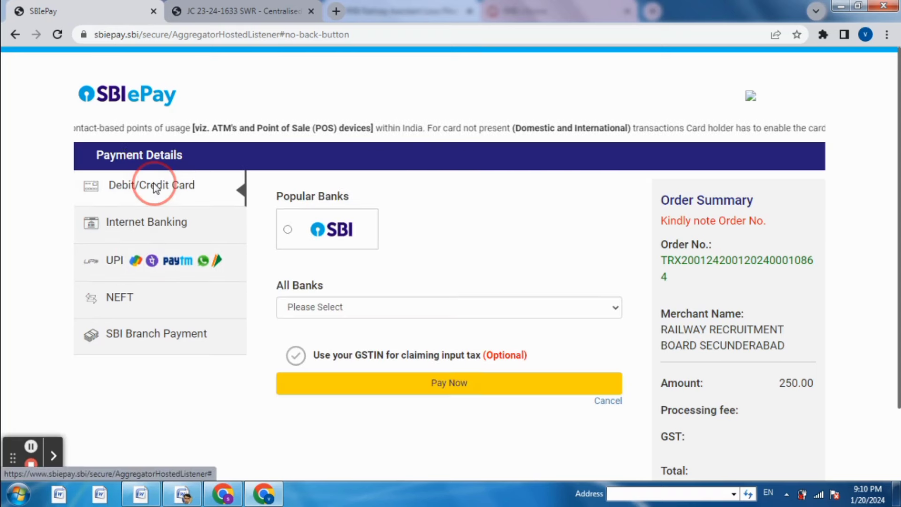